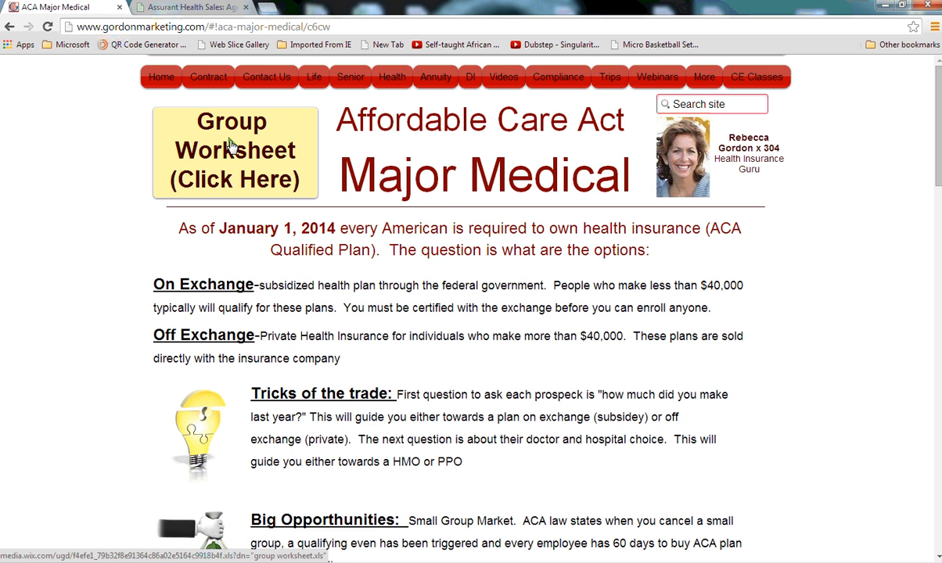
Switch to the Assurant agent site and search the forms for state Indiana and category Assurant Health Access.
scroll(462, 361, down, 2)
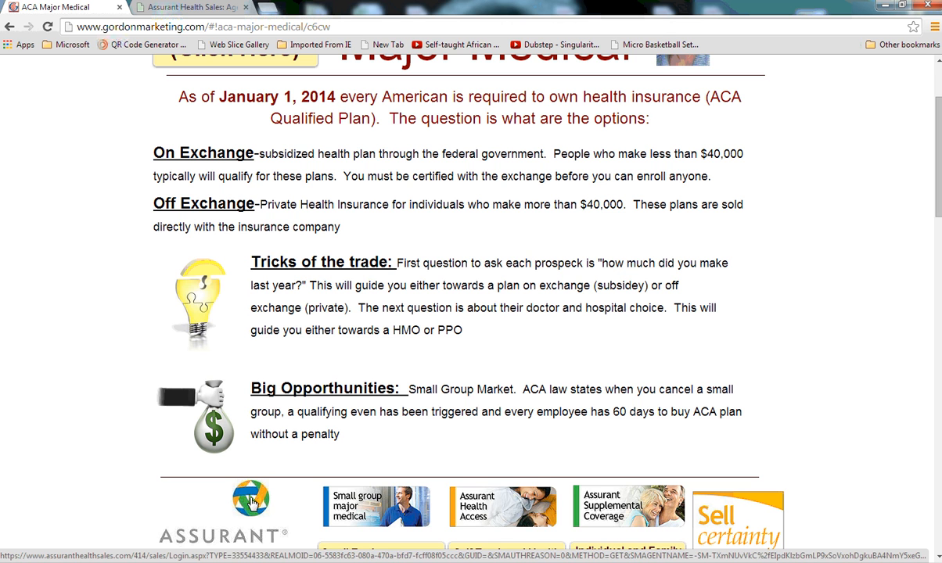
click(226, 7)
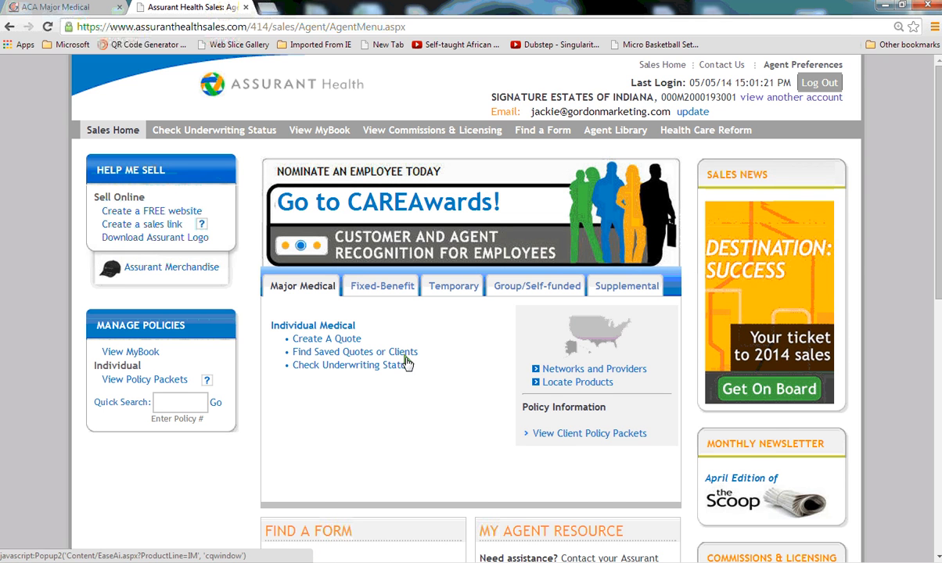
scroll(406, 363, down, 3)
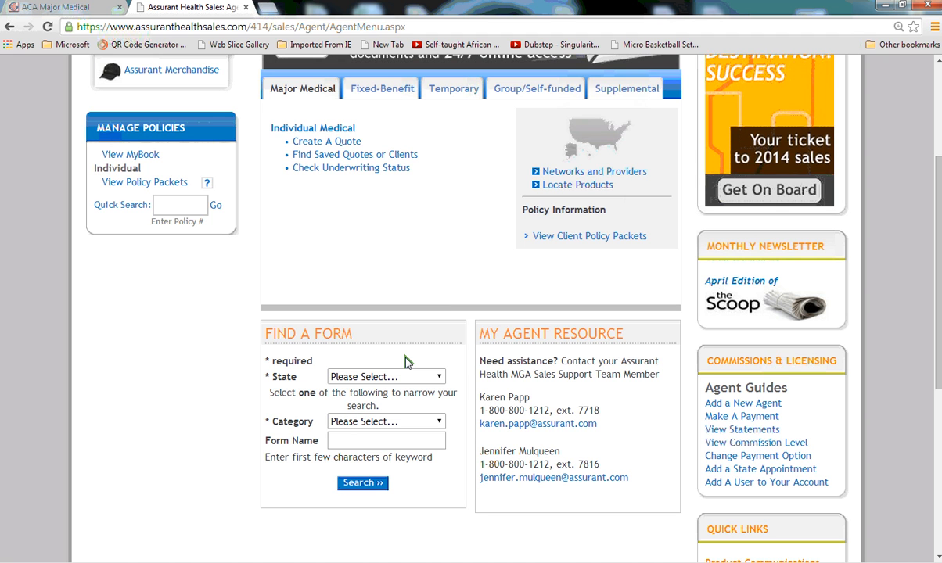
click(436, 377)
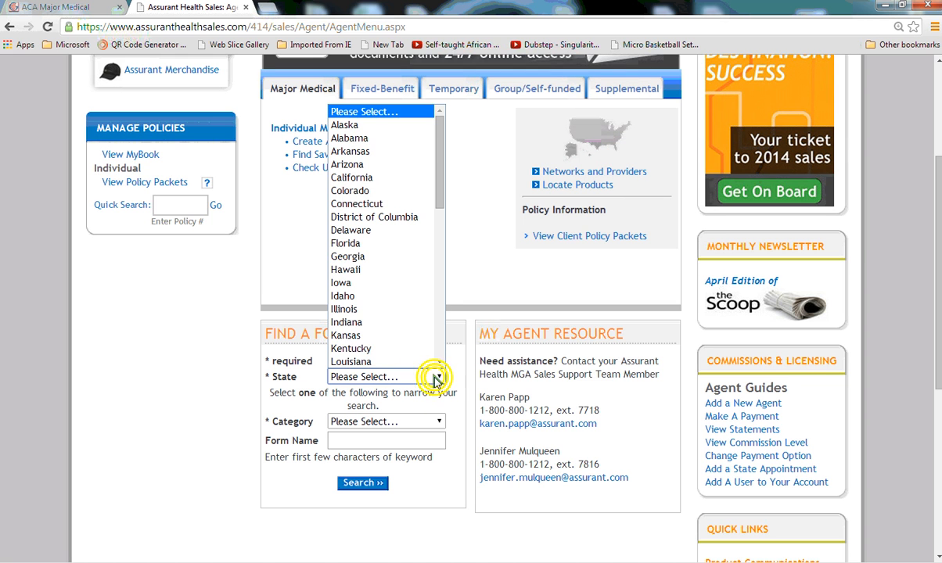
click(409, 323)
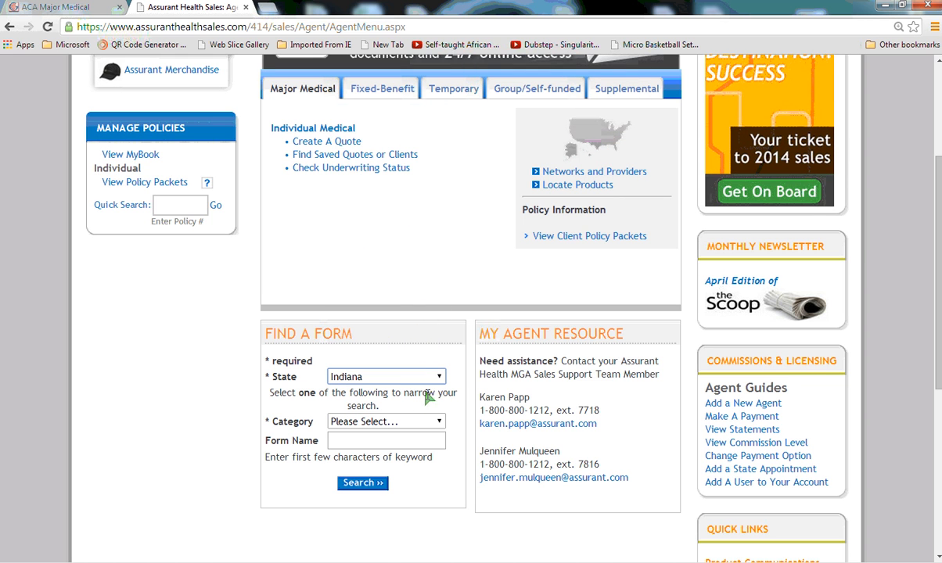
click(438, 422)
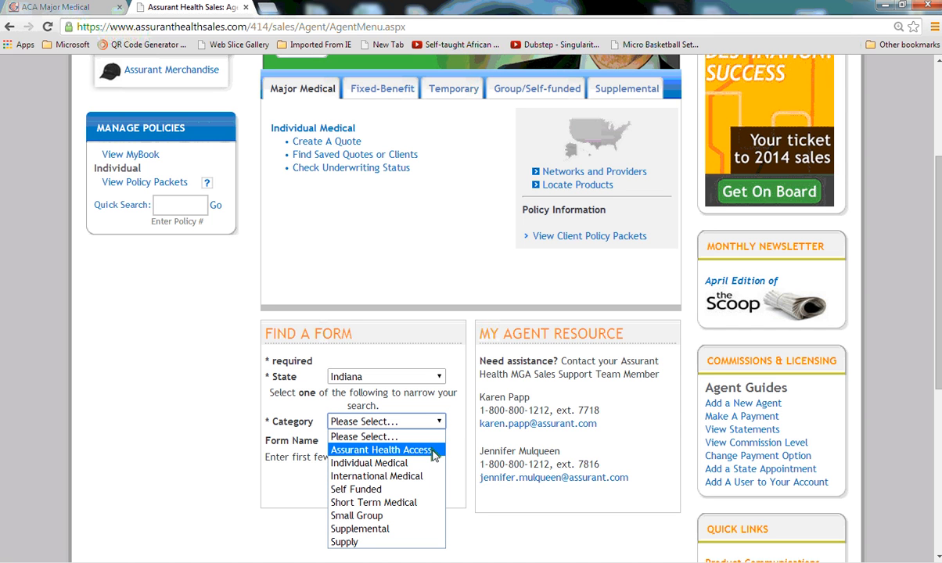
click(432, 452)
click(364, 484)
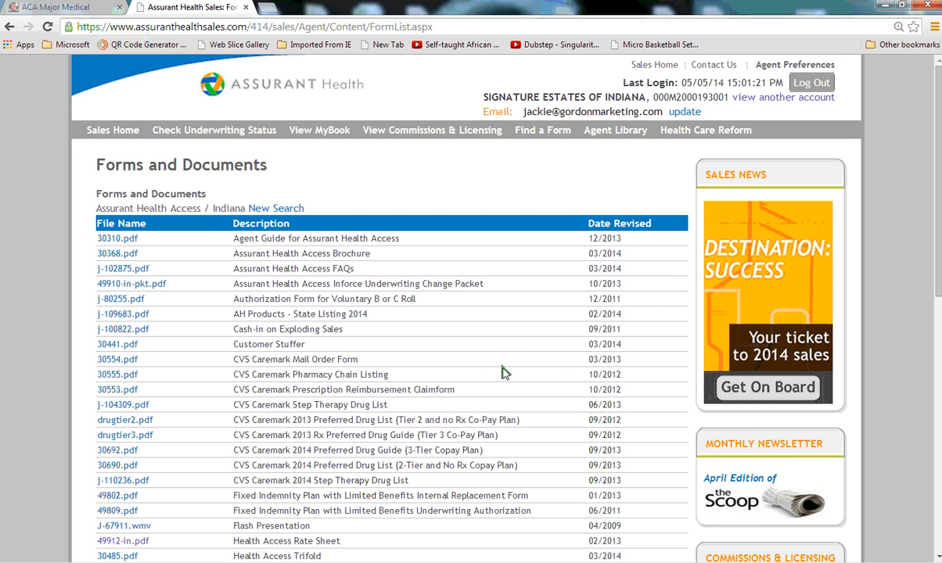
Open the Health Access Rate Sheet PDF from the forms list, letting Adobe Reader run this time.
scroll(504, 373, down, 2)
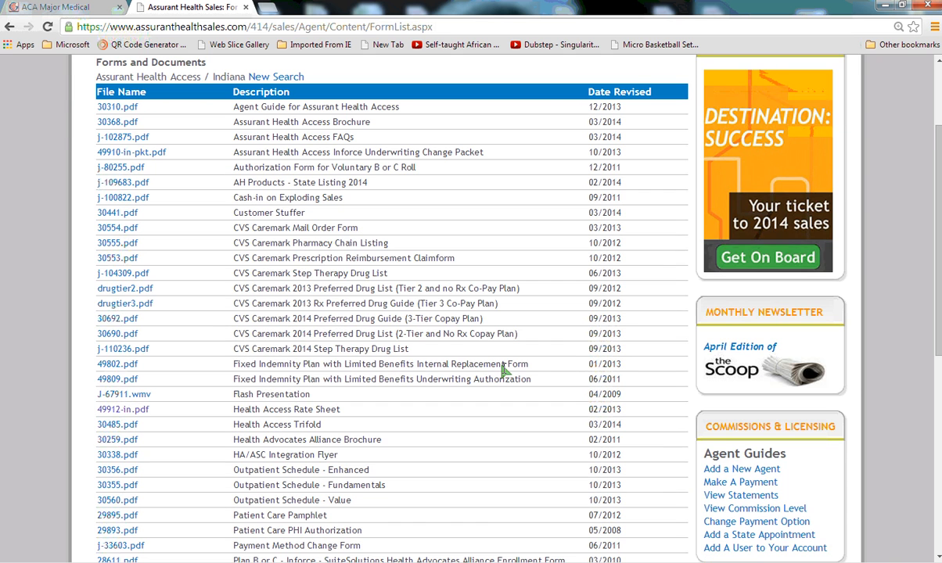
scroll(503, 373, down, 1)
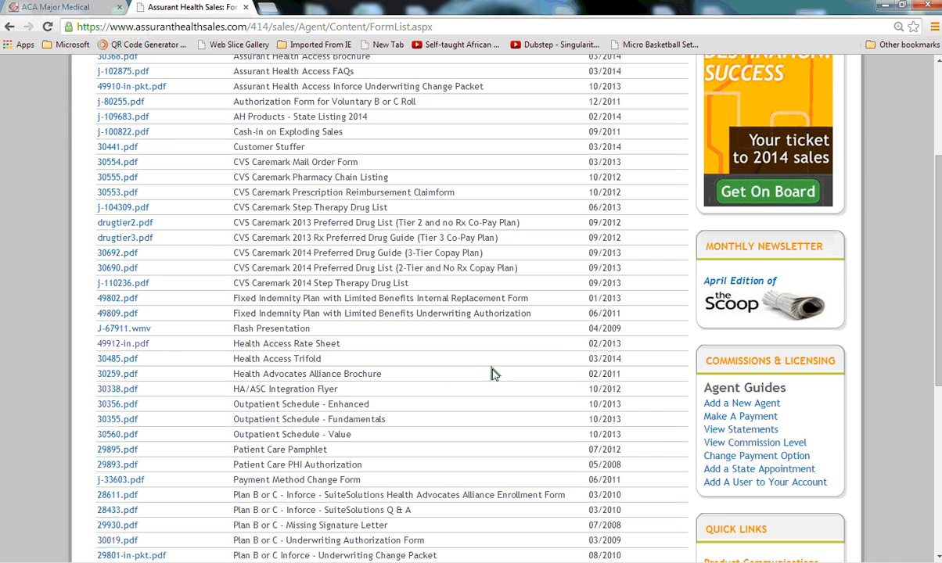
click(119, 348)
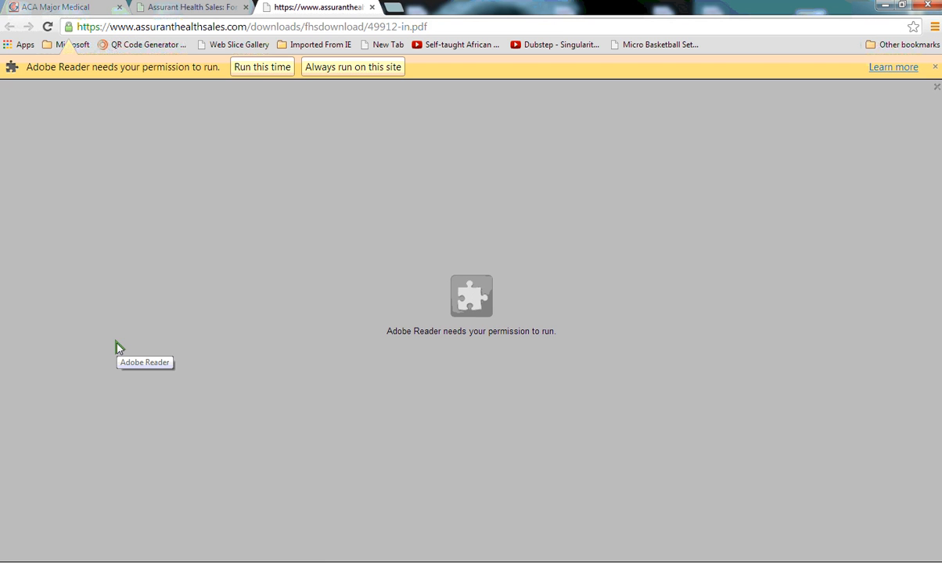
click(249, 67)
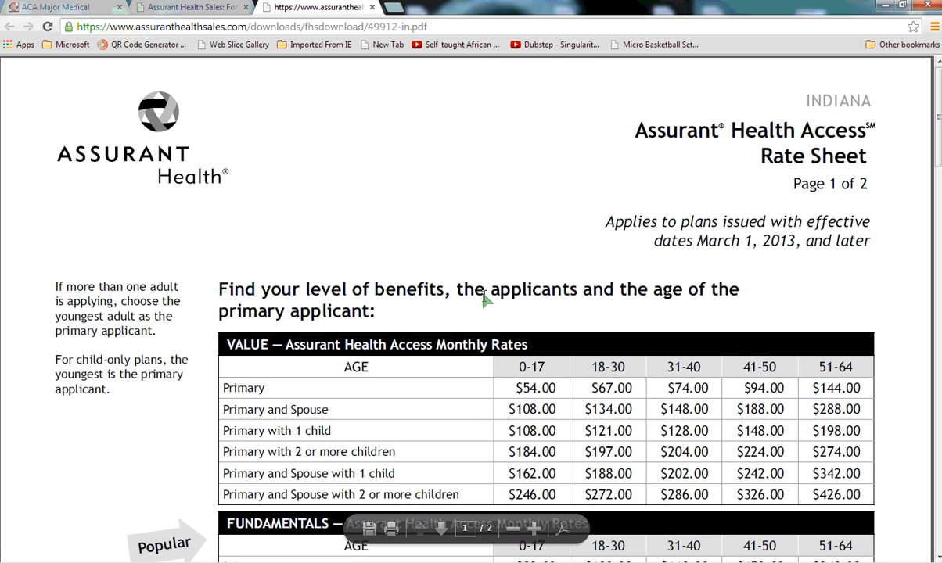
Review the Fundamentals monthly rates, highlighting the Primary and Spouse rate for ages 18-30.
scroll(132, 387, down, 5)
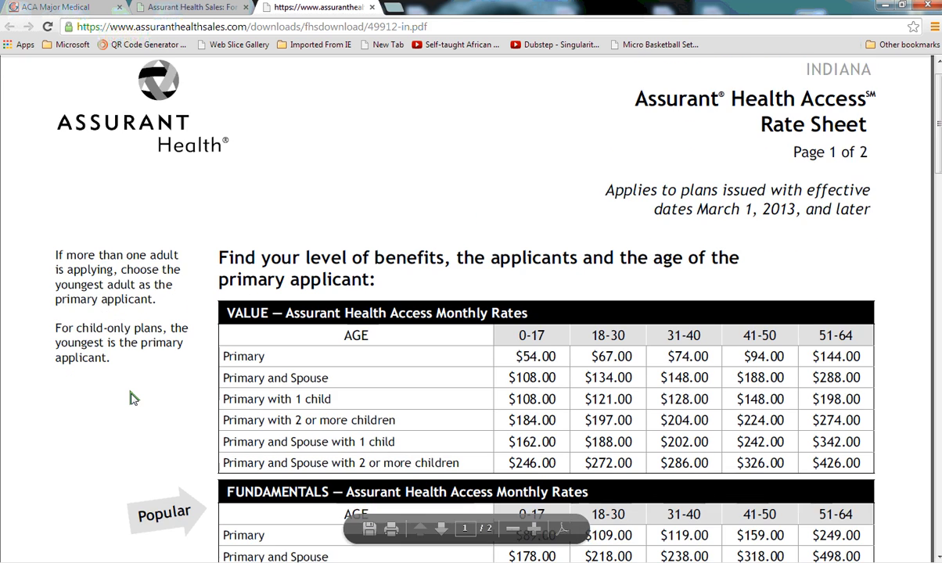
scroll(133, 398, down, 2)
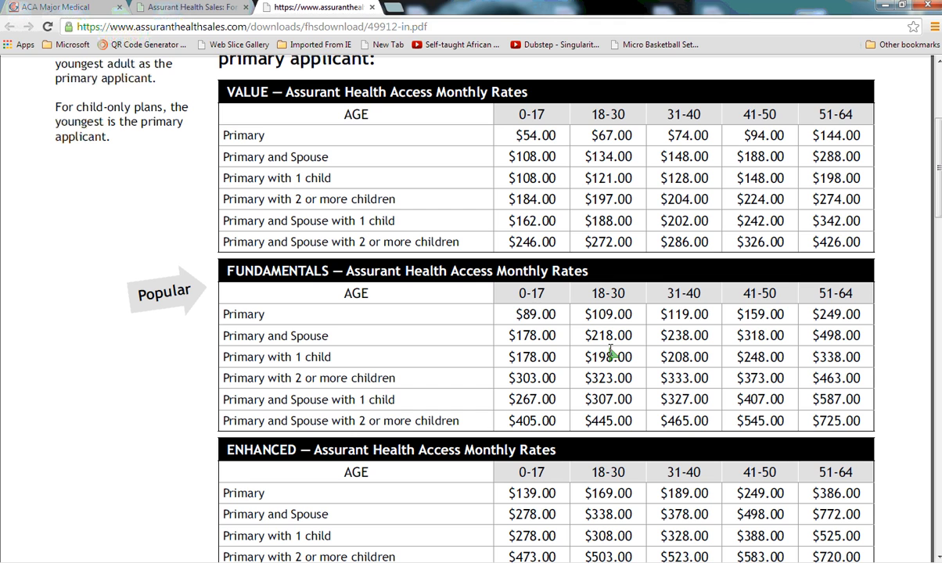
drag(632, 336, 585, 349)
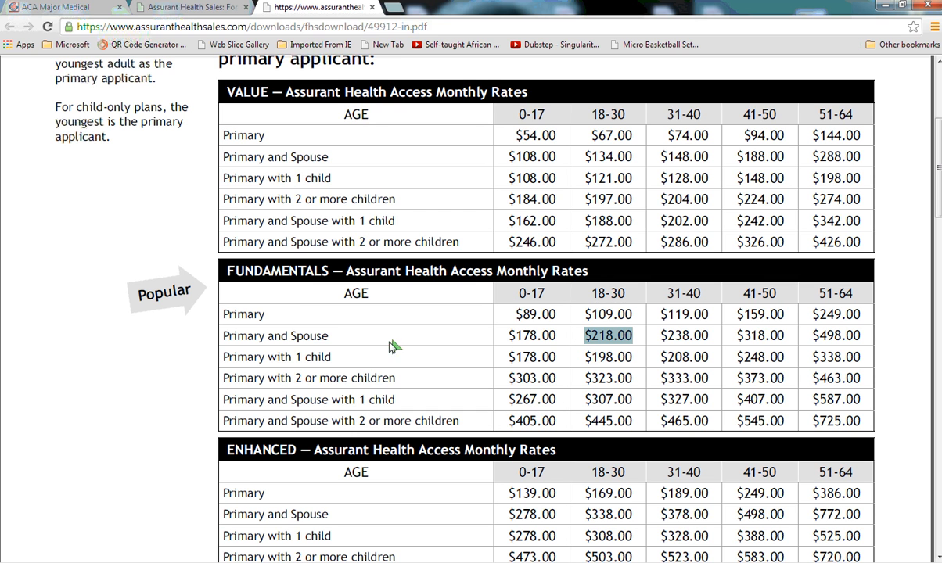
Return to the agent home page and start a new quote under the Fixed-Benefit Assurant Health Access section.
click(370, 8)
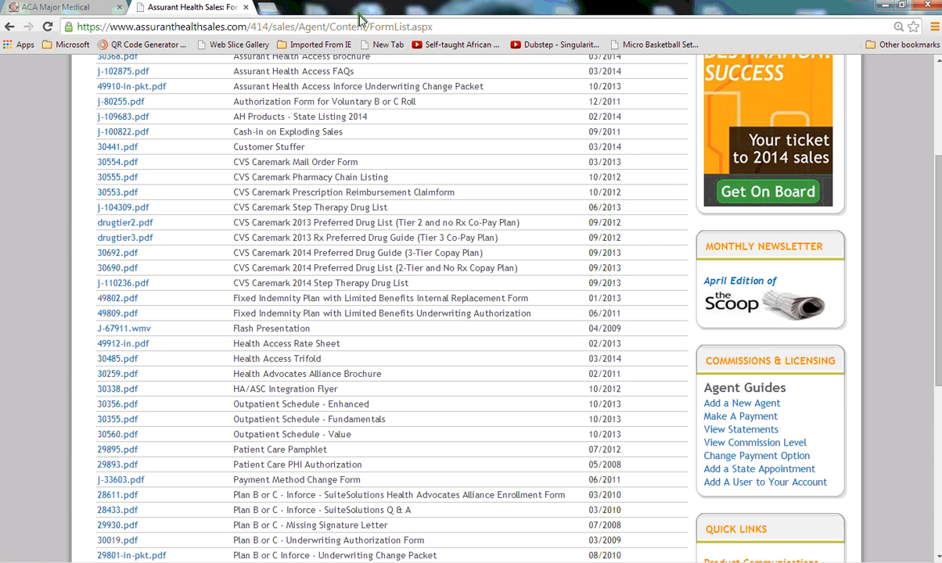
click(9, 26)
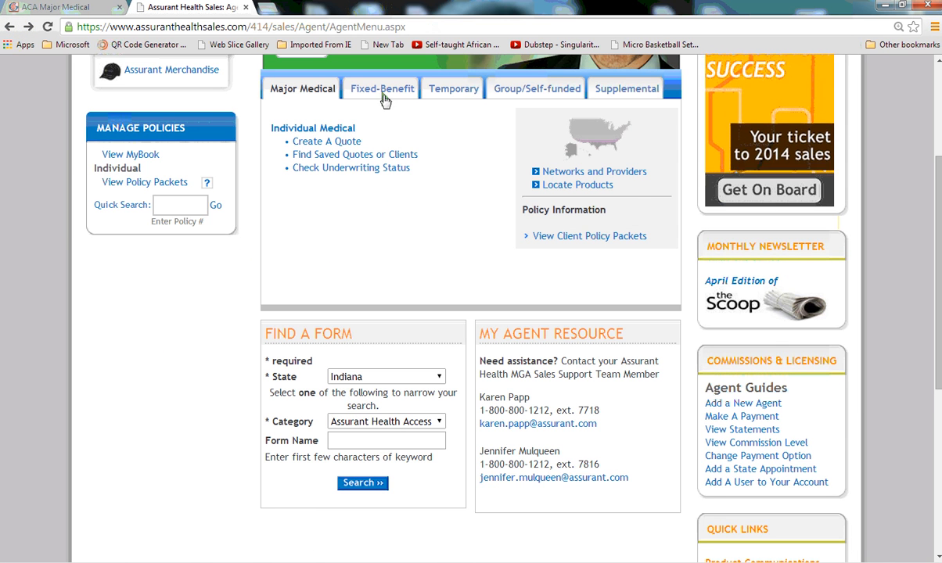
click(383, 89)
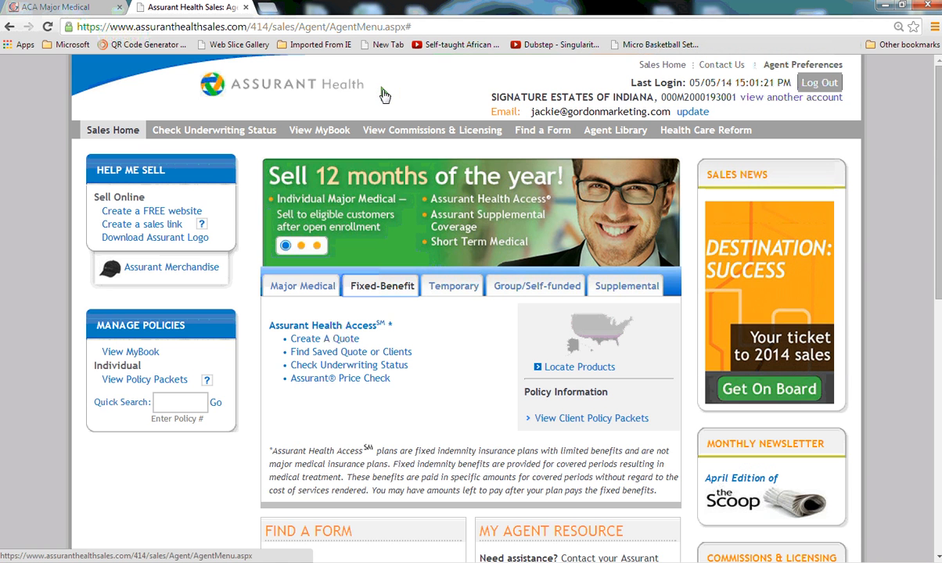
click(317, 344)
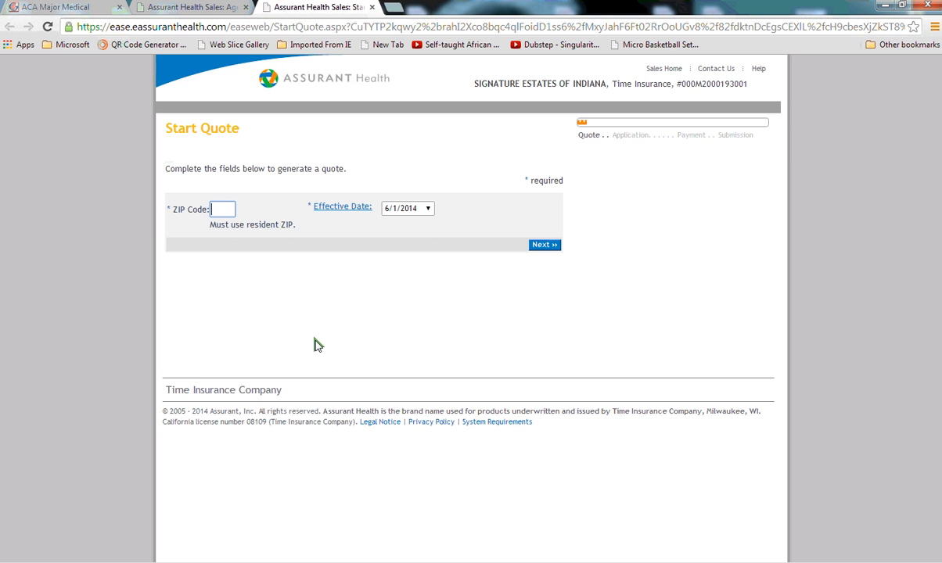
Start the quote with ZIP code 46062 and effective date 6/1/2014.
text(46062)
key(Tab)
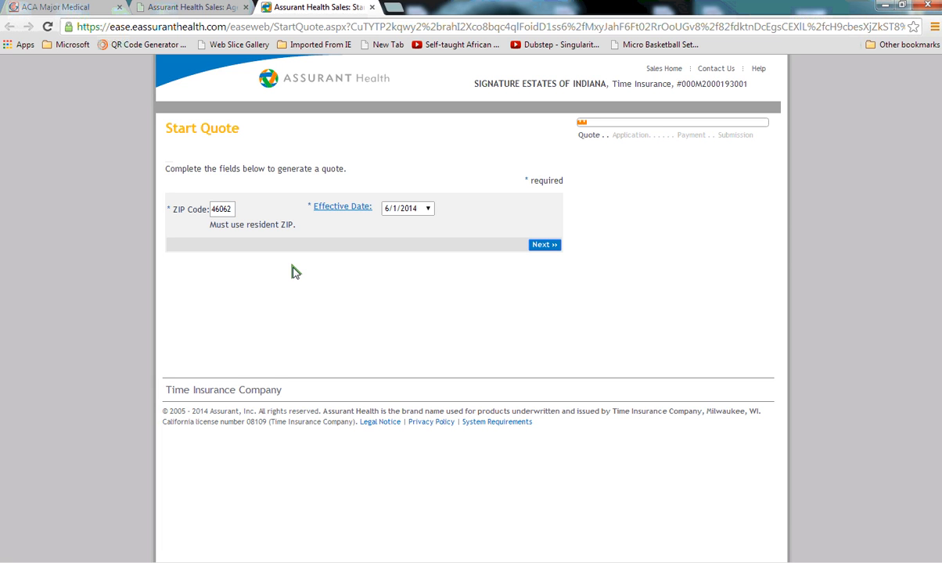
click(428, 210)
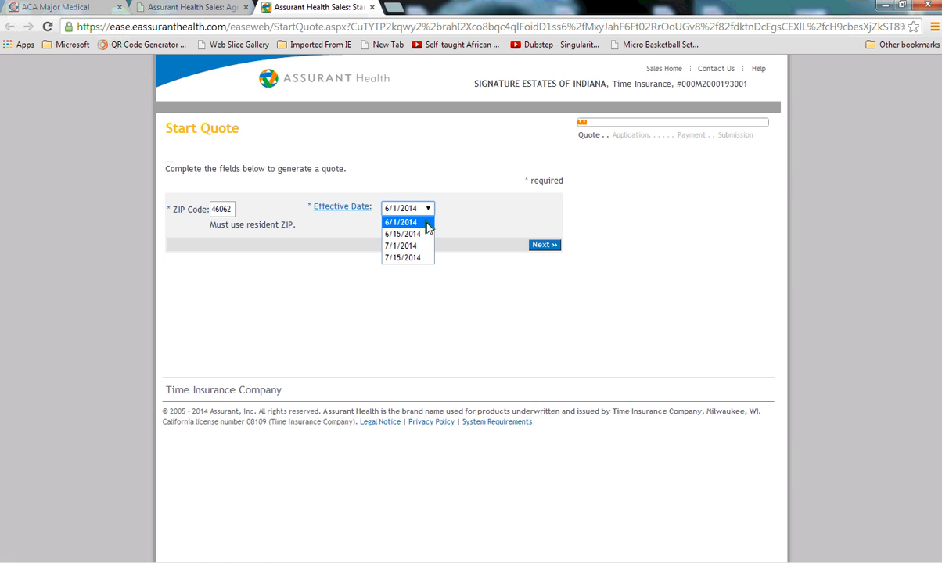
click(427, 223)
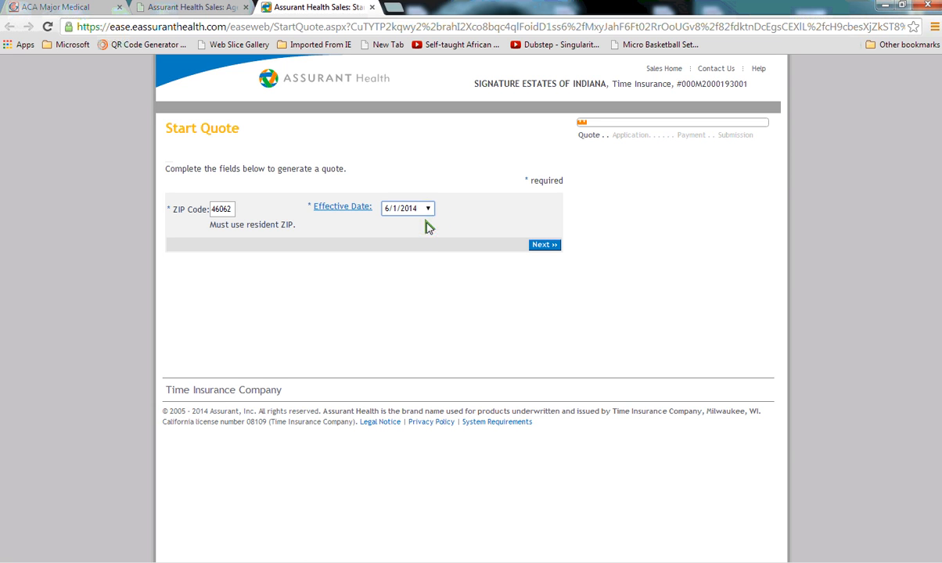
click(544, 246)
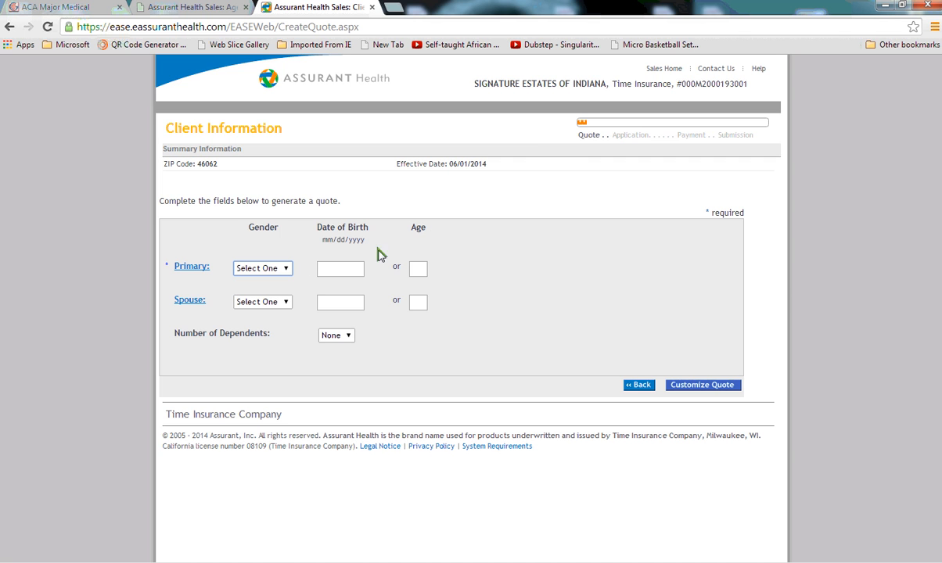
Enter the primary client as Female, age 42, and continue to customize the quote.
click(283, 271)
click(270, 306)
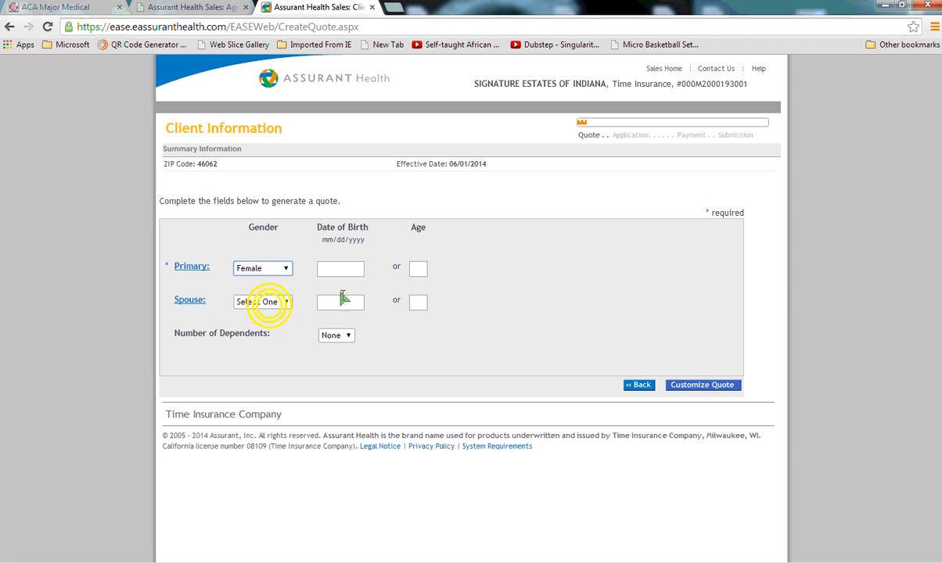
click(418, 267)
text(4)
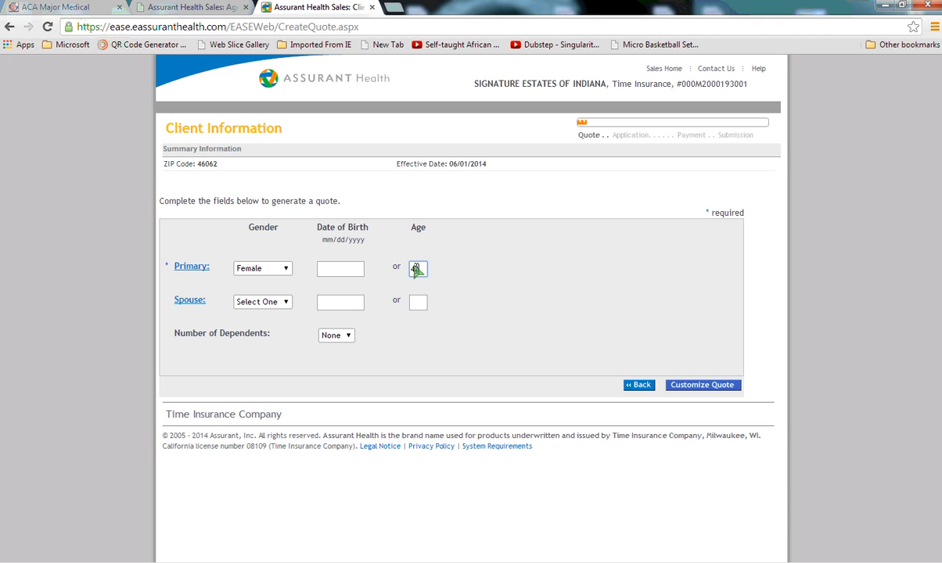
text(2)
key(Tab)
click(684, 386)
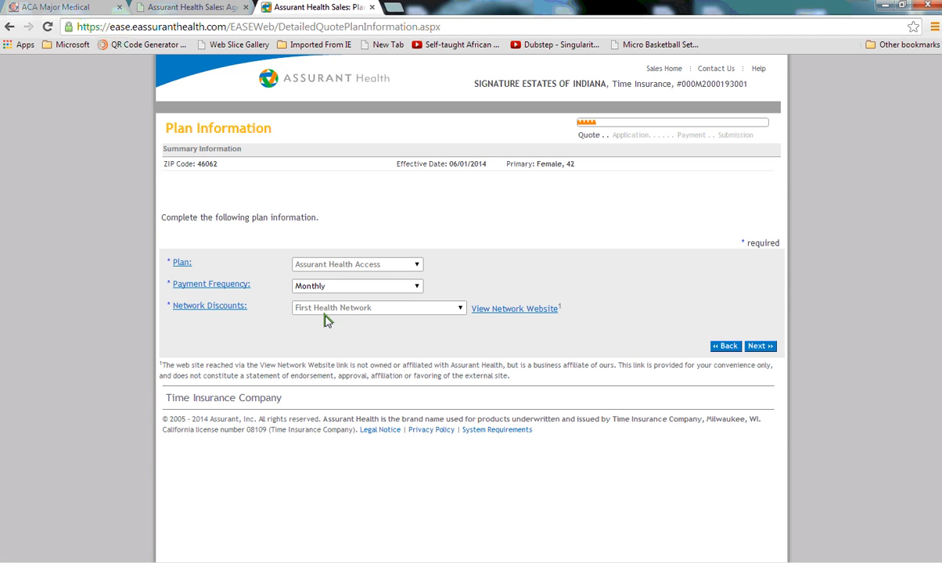
Check the network website, then proceed with plan Assurant Health Access, Monthly payments and First Health Network.
click(519, 312)
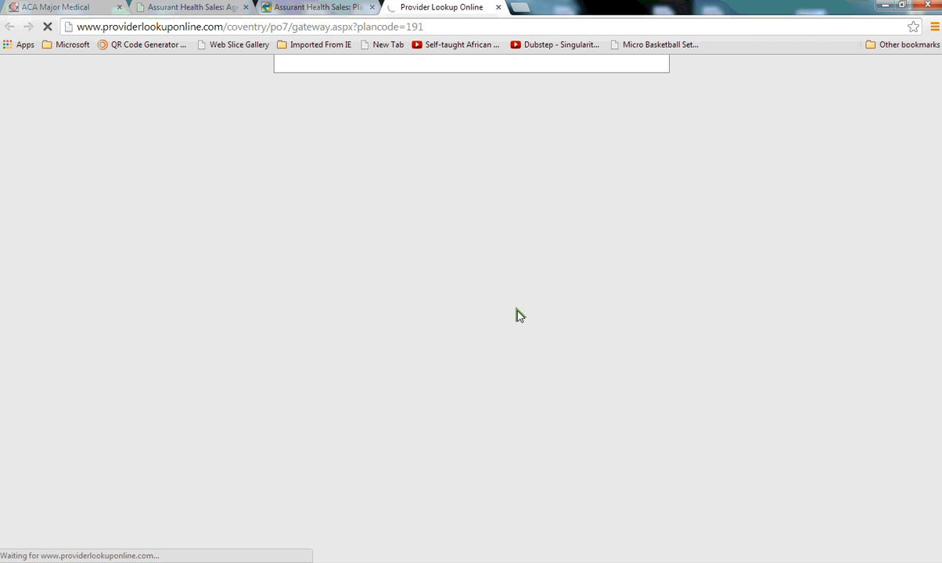
click(499, 7)
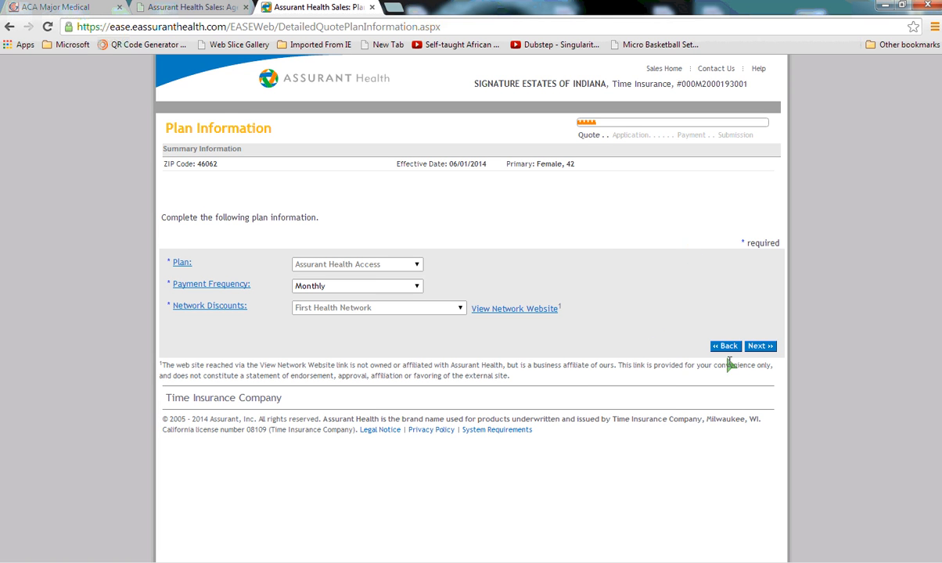
click(759, 347)
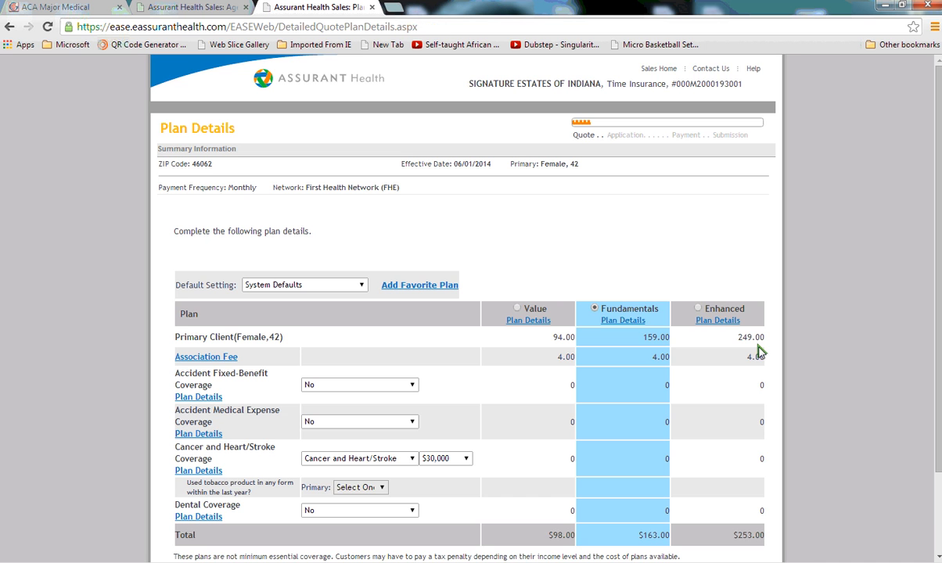
Set Cancer and Heart/Stroke coverage to No and continue with the Fundamentals plan.
scroll(673, 301, down, 3)
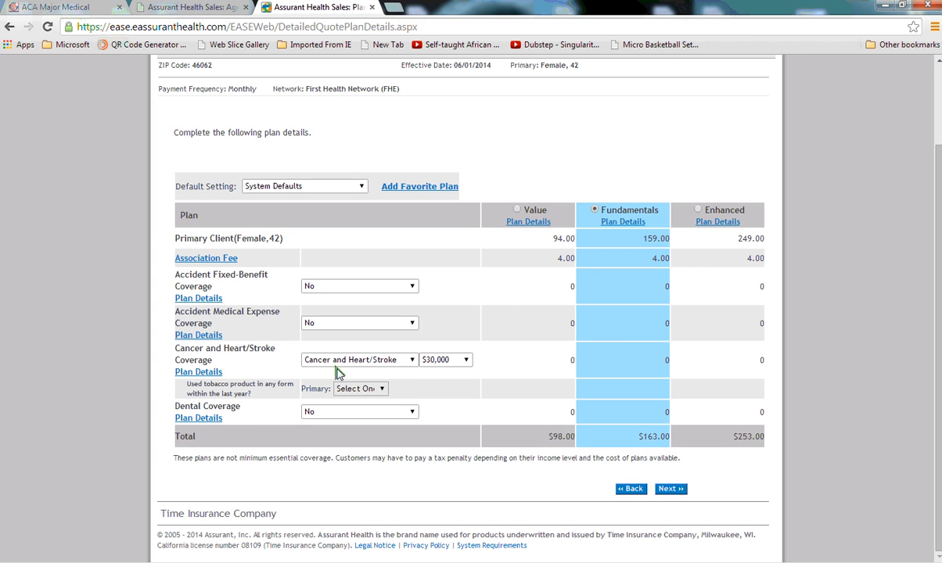
click(411, 361)
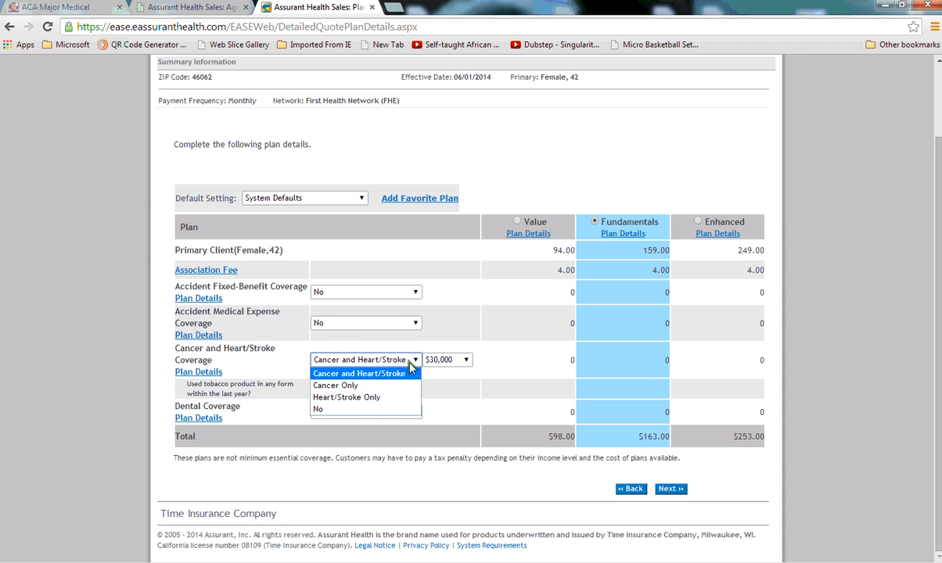
click(371, 409)
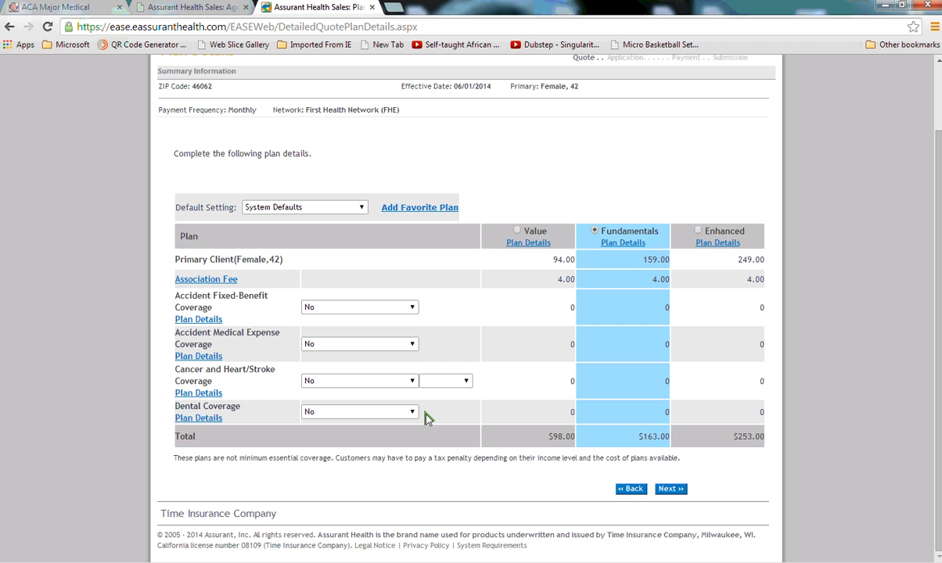
click(673, 492)
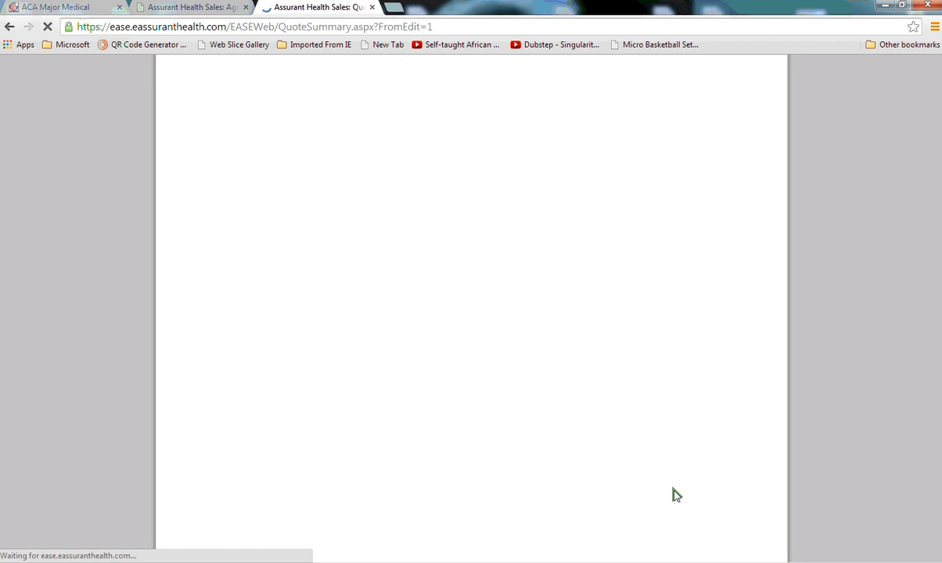
Continue past the quote summary, save the quote with a placeholder last name for the primary client, and begin submission.
scroll(676, 495, down, 2)
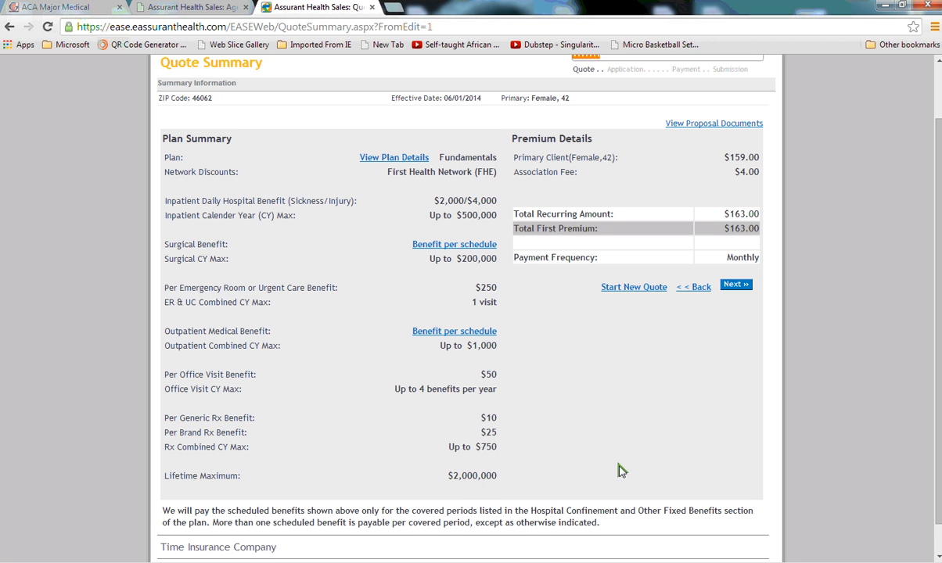
click(736, 286)
click(288, 215)
text(fff)
click(640, 239)
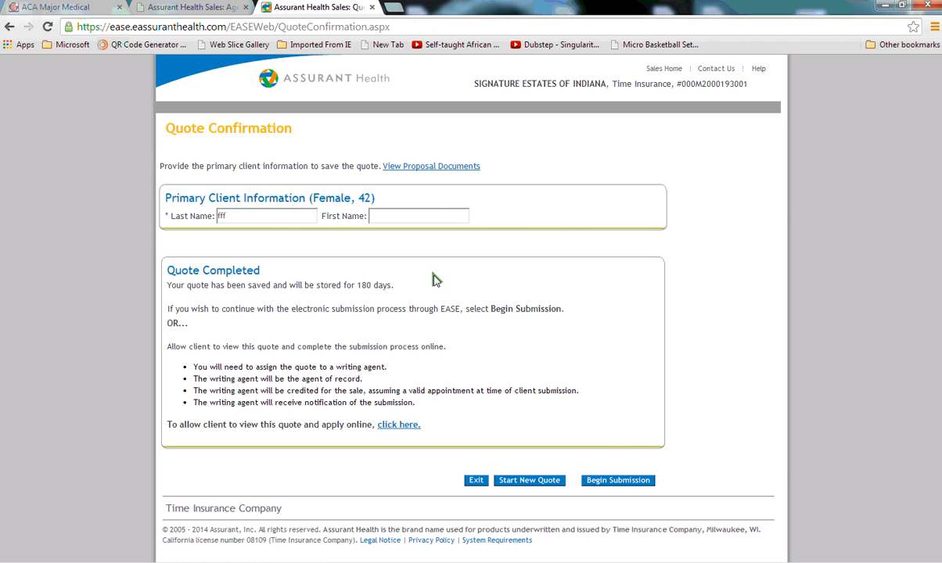
click(619, 482)
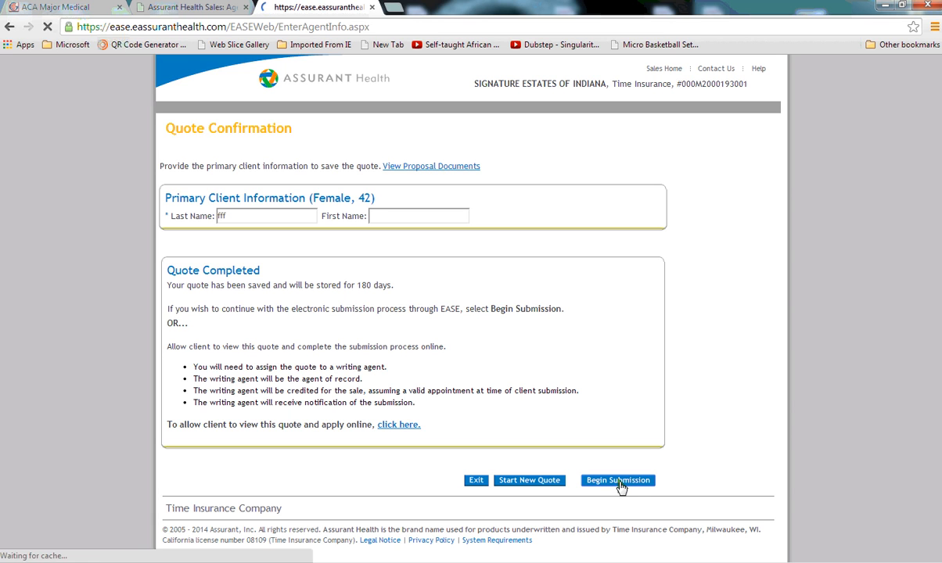
Enter the writing agent number and assign it to the quote.
click(352, 252)
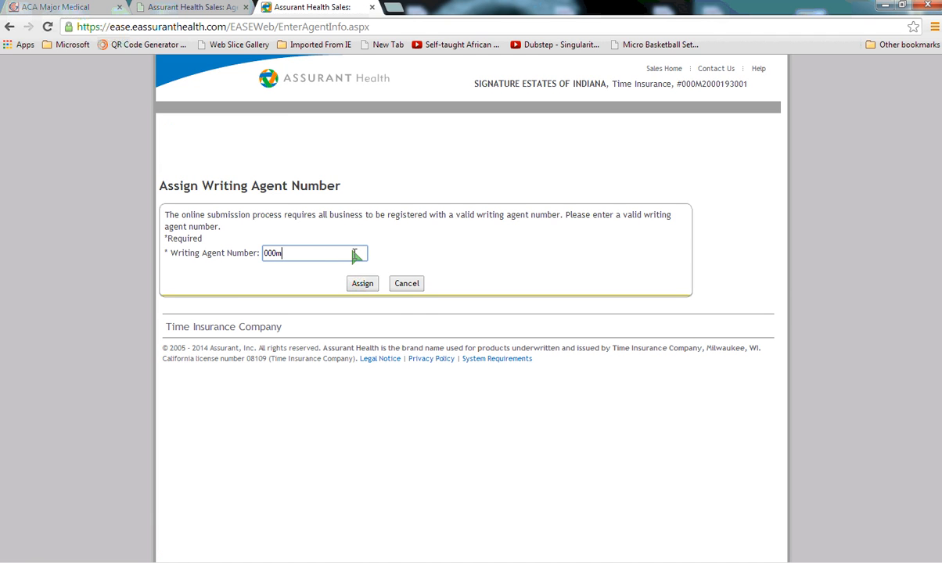
click(359, 283)
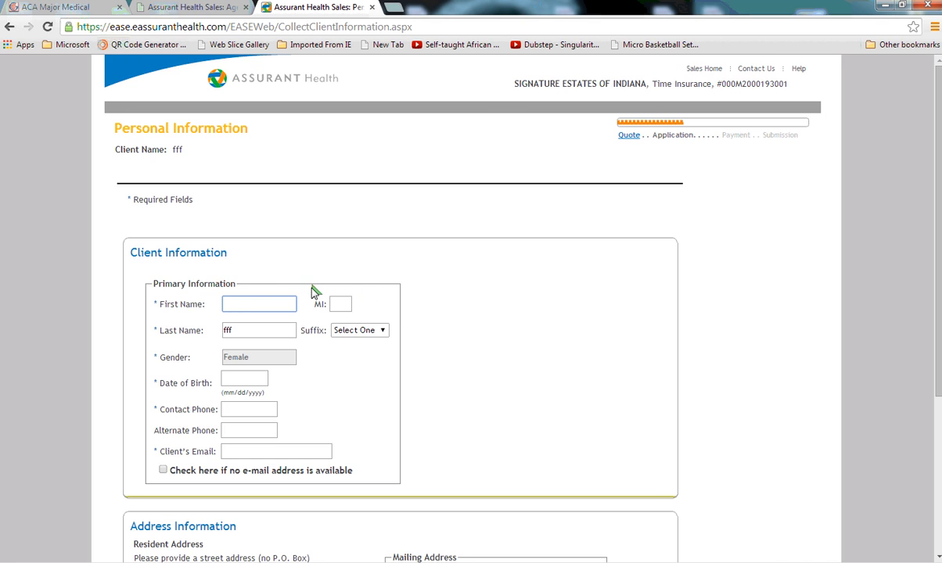
Enter the client's first name and date of birth in the personal information form.
text(reb)
scroll(312, 369, down, 1)
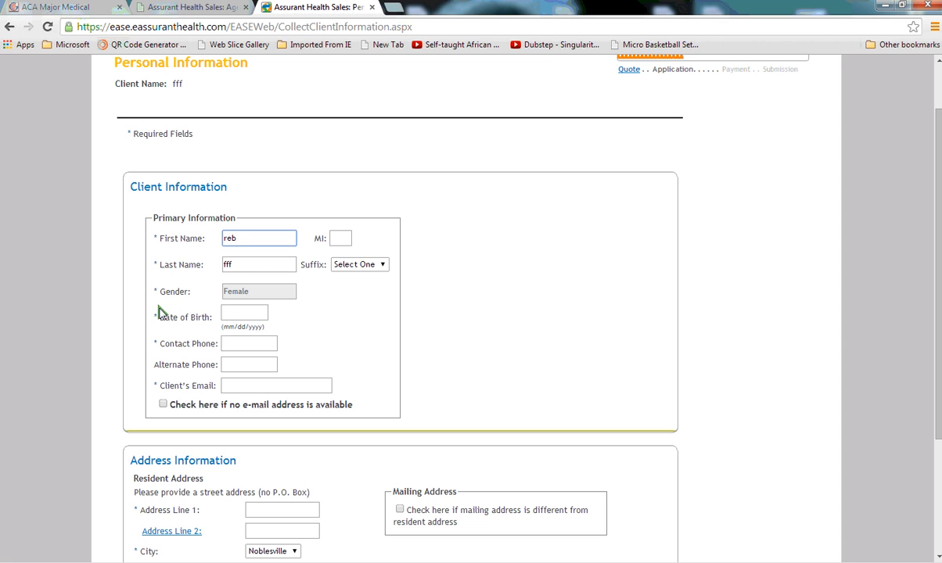
click(236, 315)
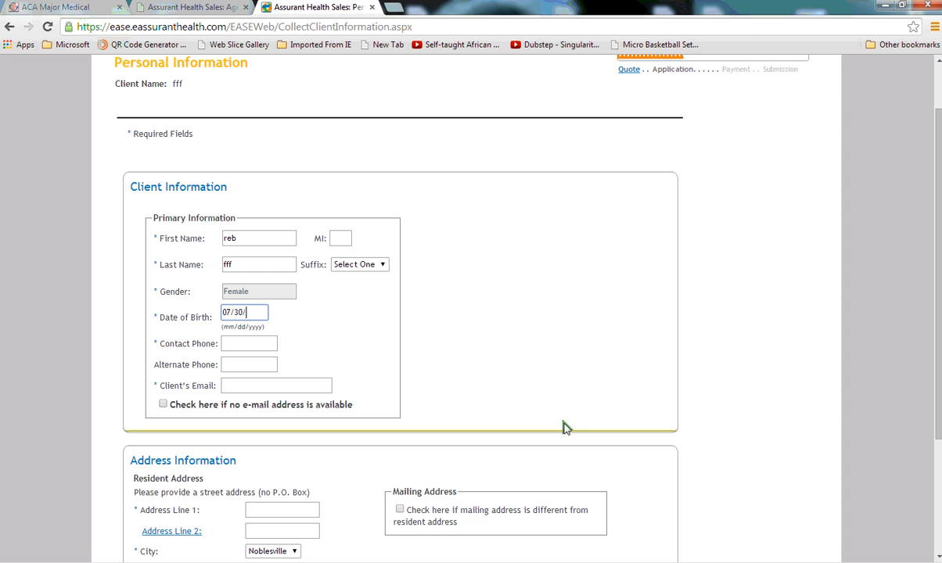
Fill in the client's contact phone number and e-mail address.
click(258, 345)
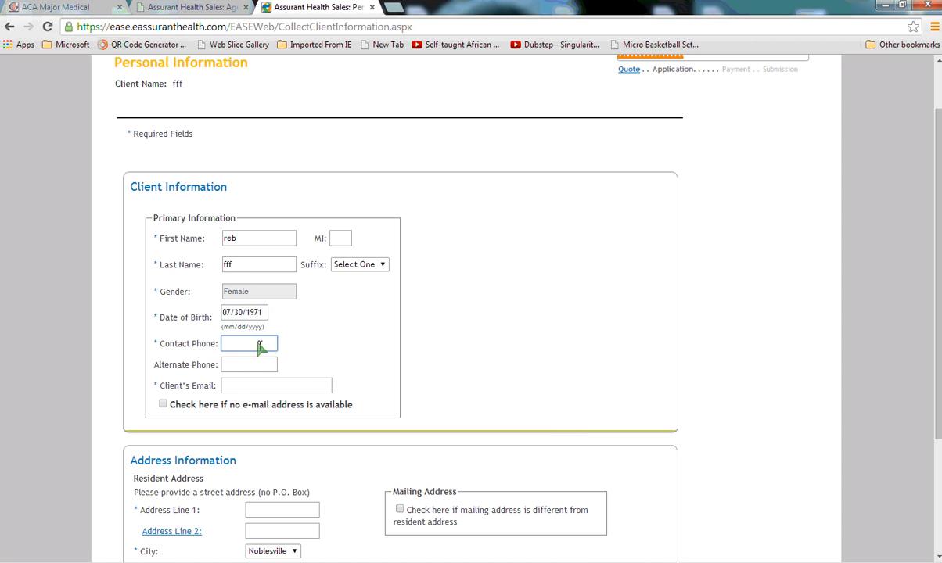
click(274, 387)
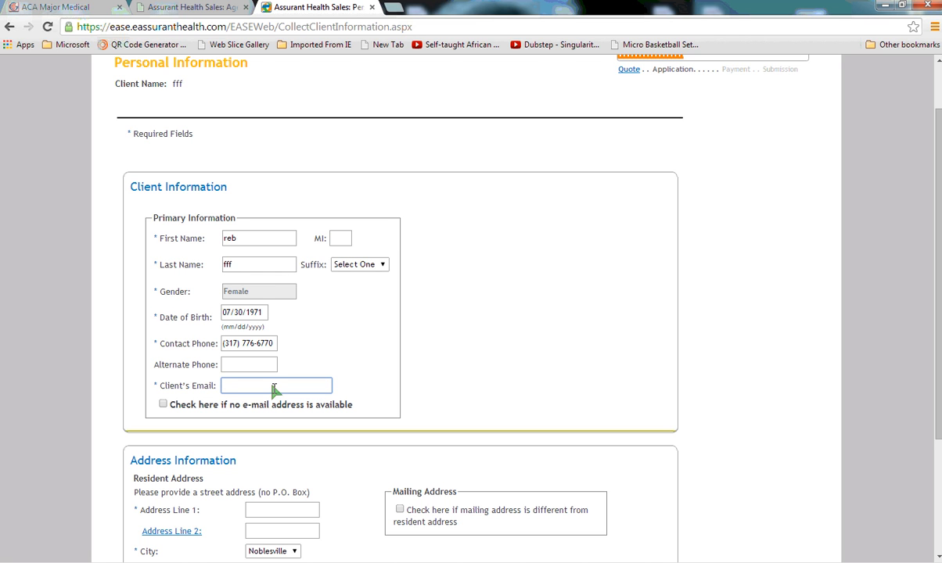
Enter the client's resident street address, then save and continue.
scroll(471, 387, down, 2)
click(313, 442)
text(411 ttt)
scroll(371, 522, down, 2)
scroll(371, 522, down, 1)
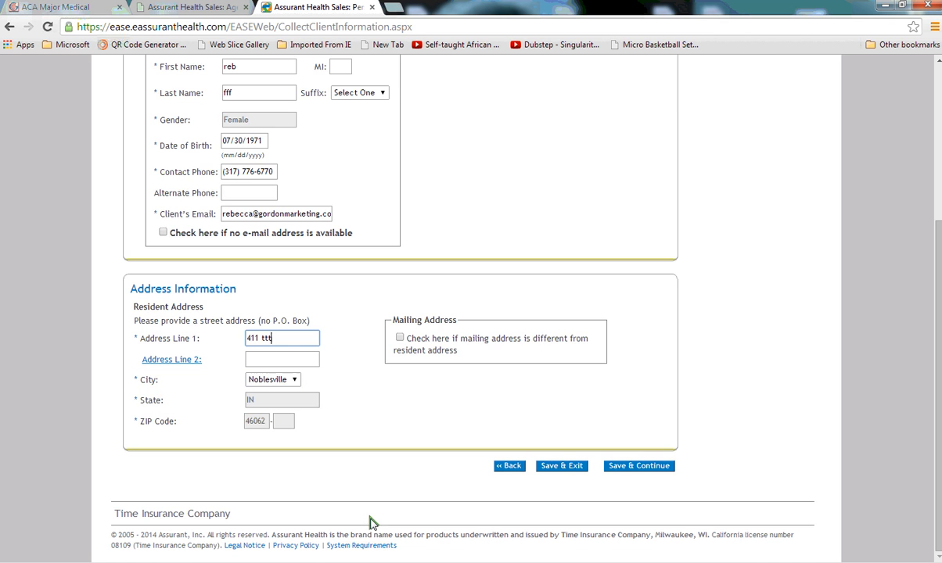
click(630, 473)
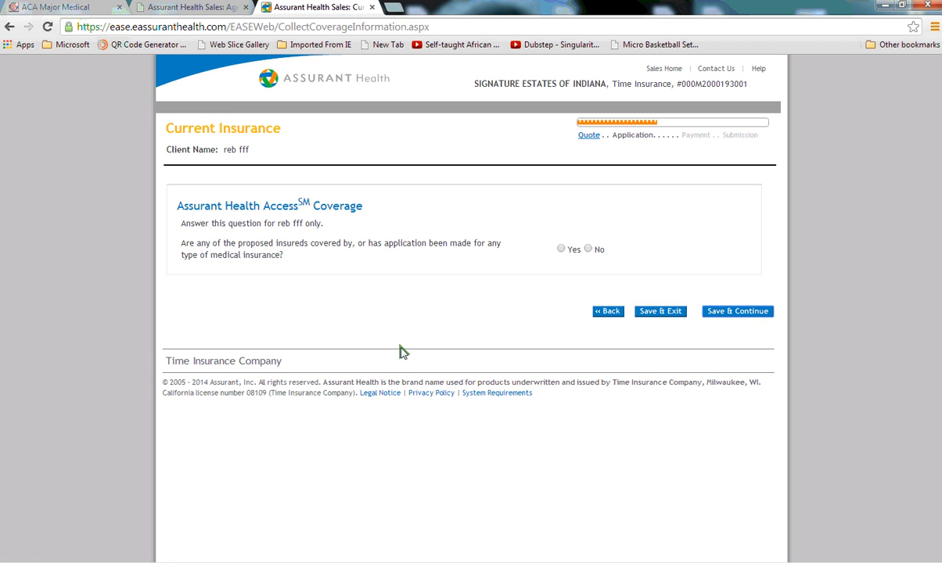
Answer No to existing medical coverage, save, and continue with the client present.
click(588, 249)
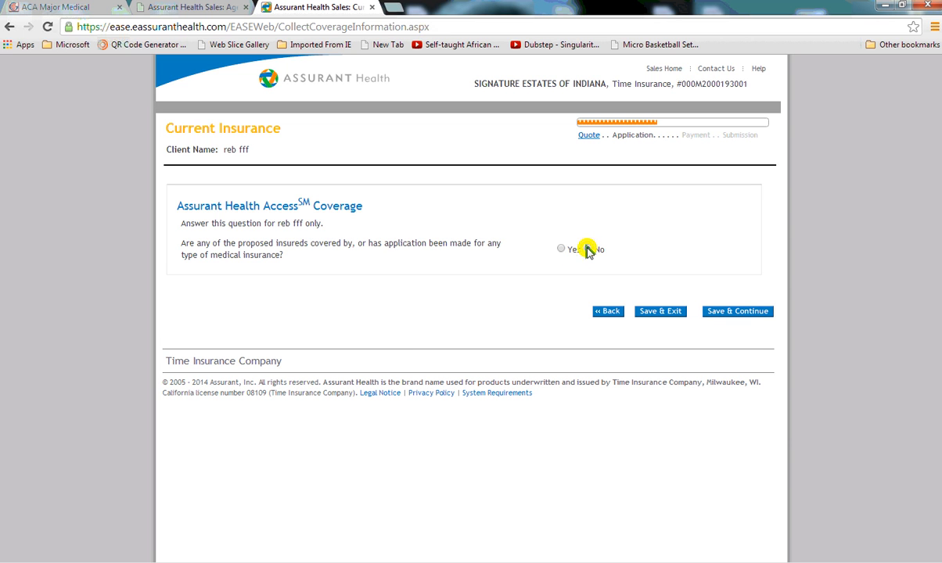
click(749, 313)
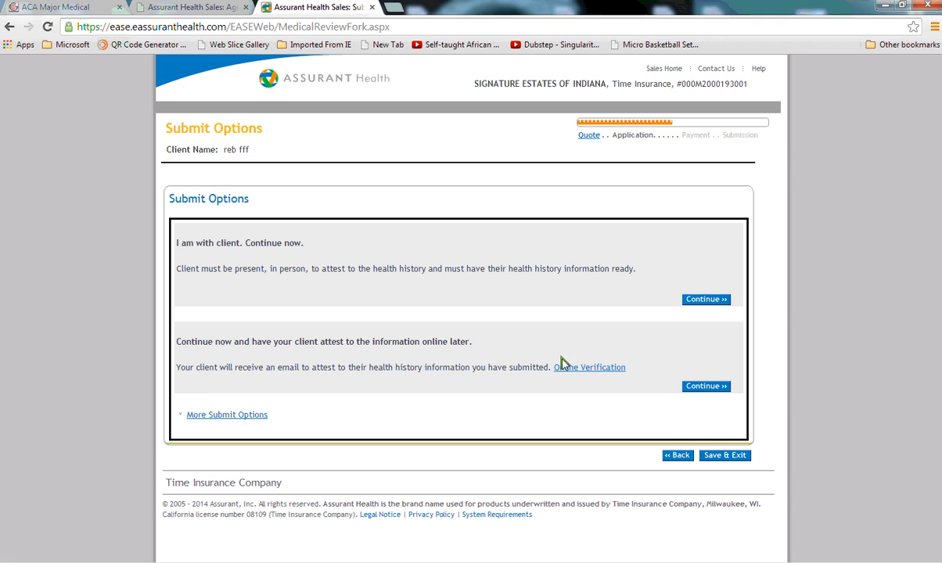
click(719, 305)
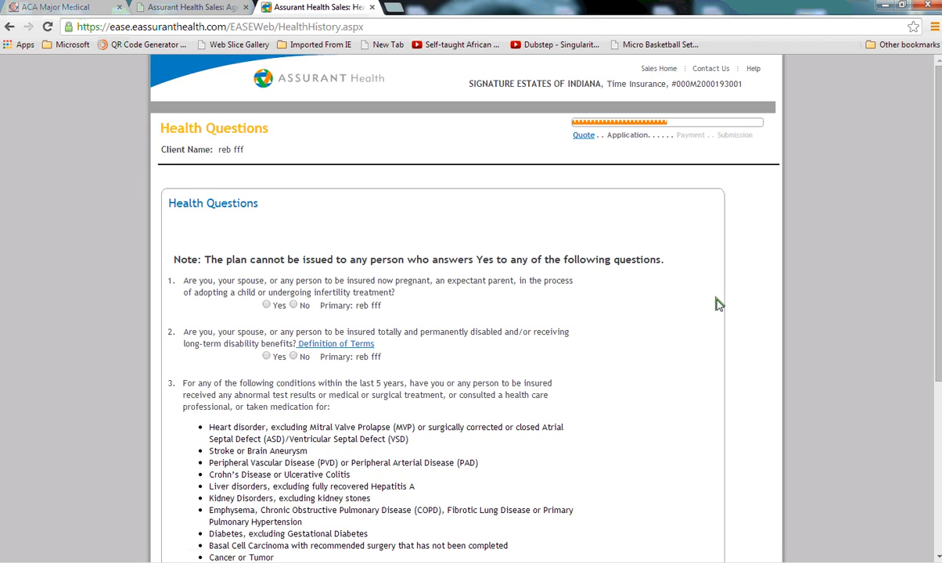
Answer No to all three health questions and save and continue.
scroll(661, 342, down, 1)
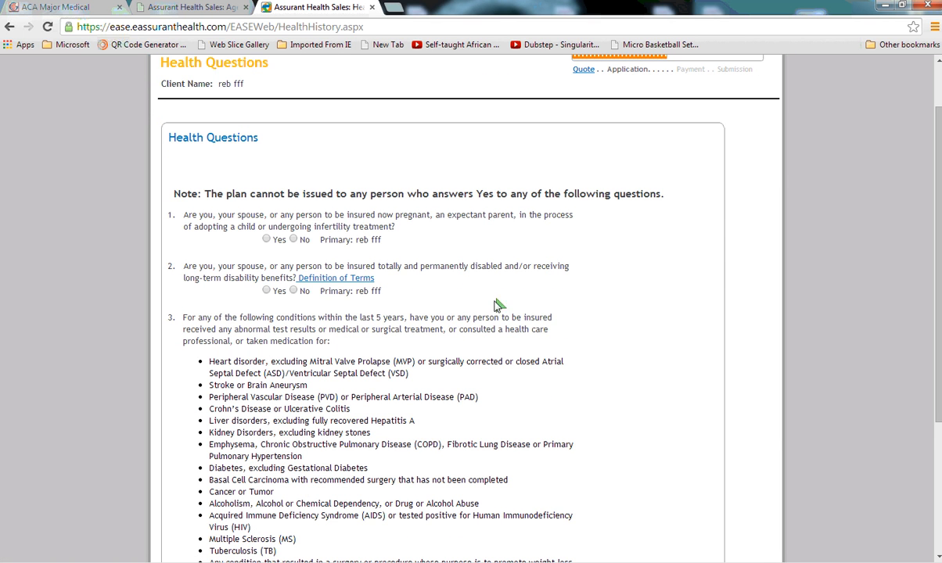
click(293, 240)
scroll(473, 254, down, 1)
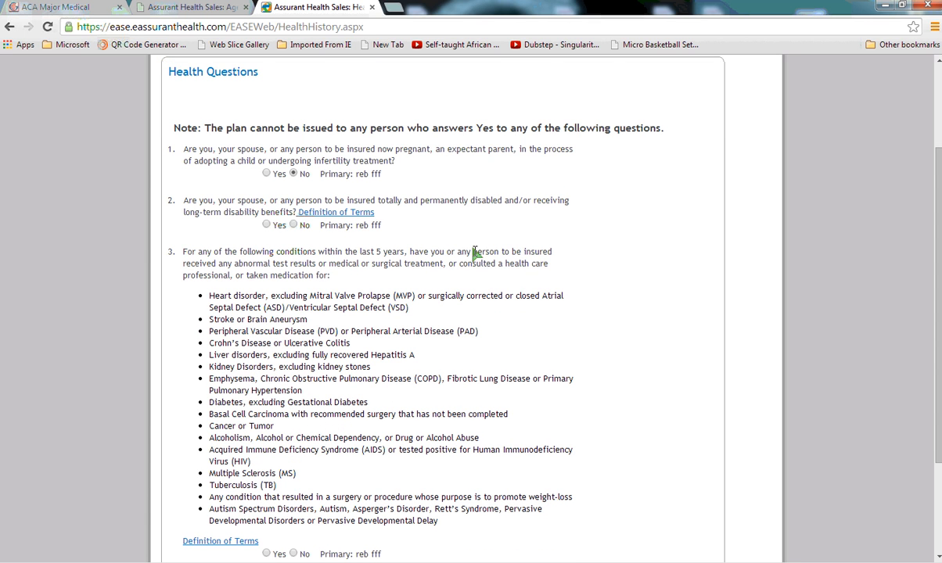
click(294, 226)
scroll(637, 294, down, 2)
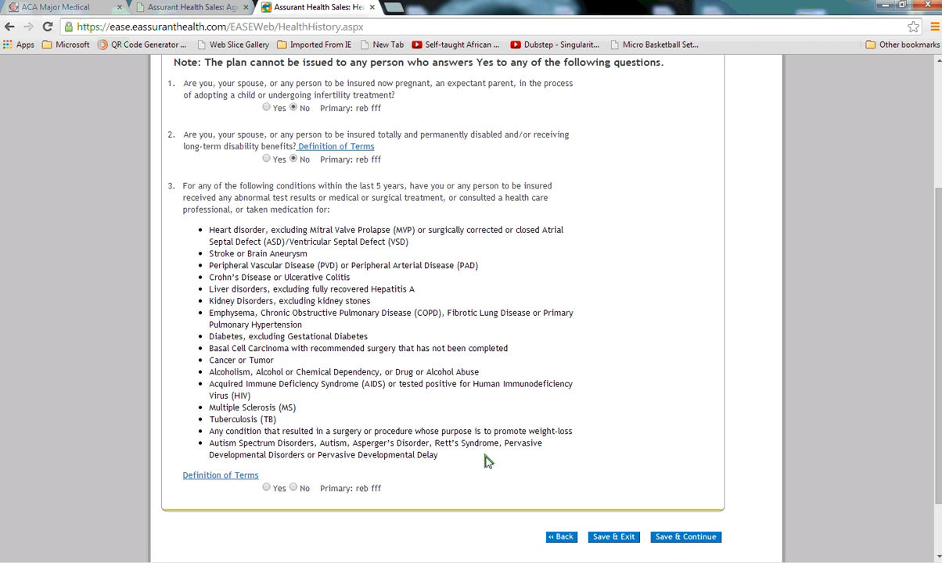
click(293, 489)
click(680, 540)
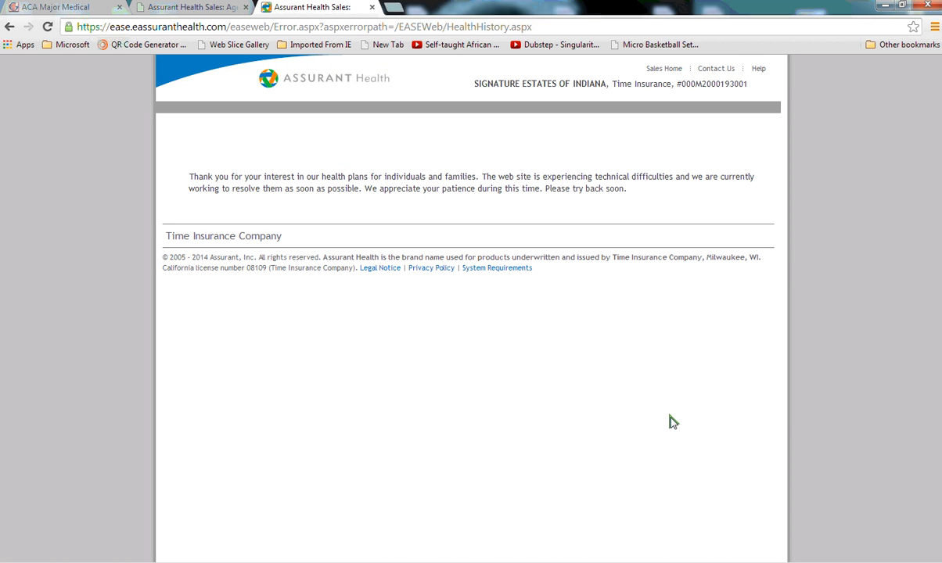
Close the error page tab and start a new Assurant Supplemental Coverage quote.
click(371, 7)
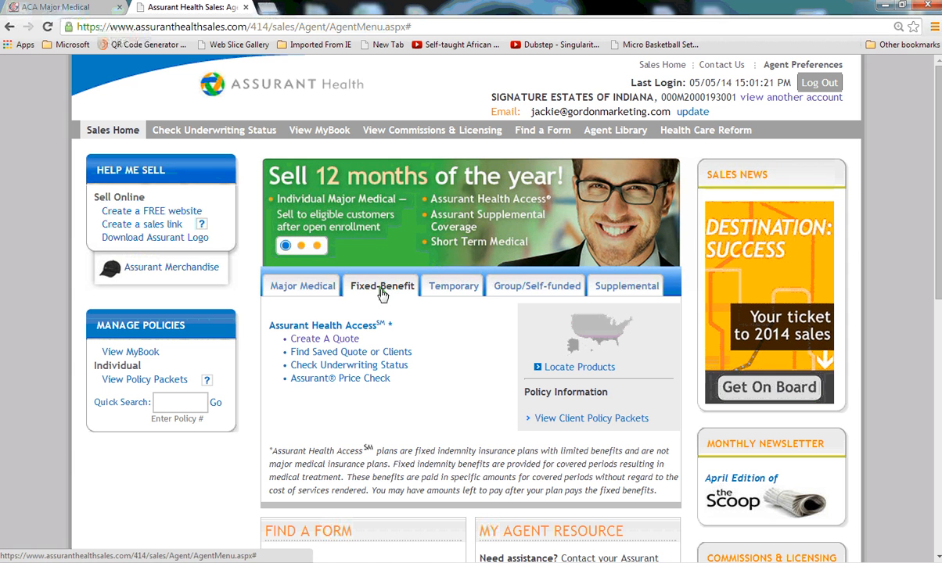
click(619, 287)
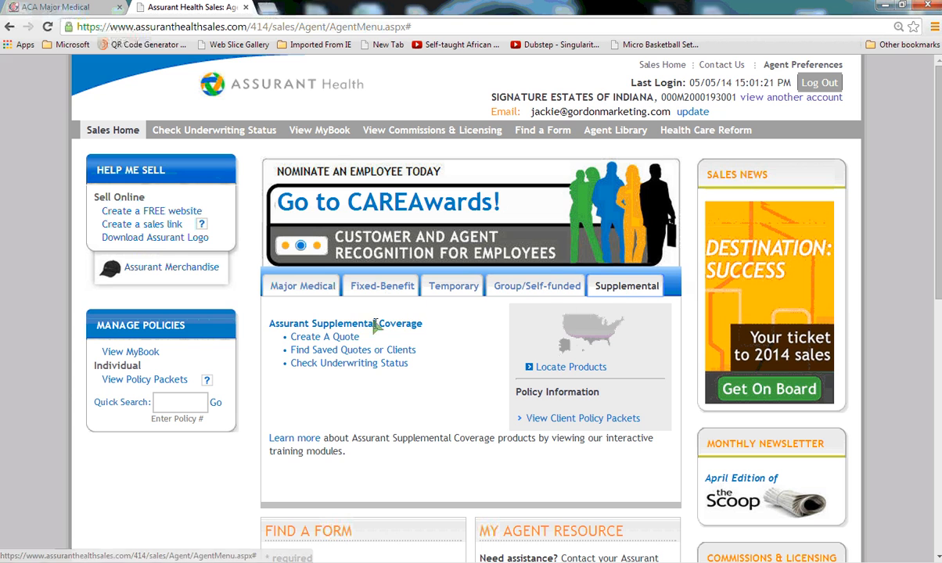
click(326, 339)
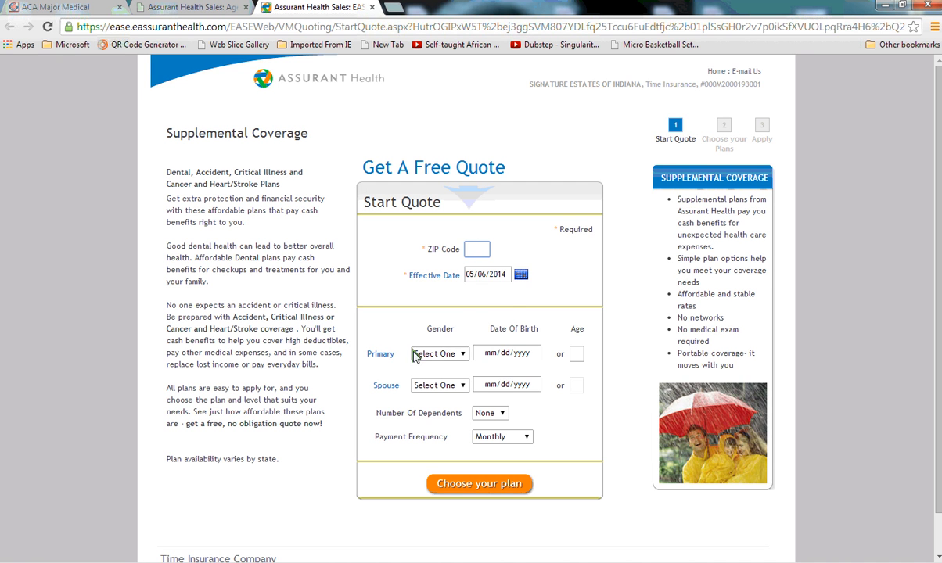
Start the supplemental quote with ZIP code 46062, a Female primary aged 42, and choose plans.
text(6062)
click(438, 353)
click(429, 380)
click(574, 353)
text(45)
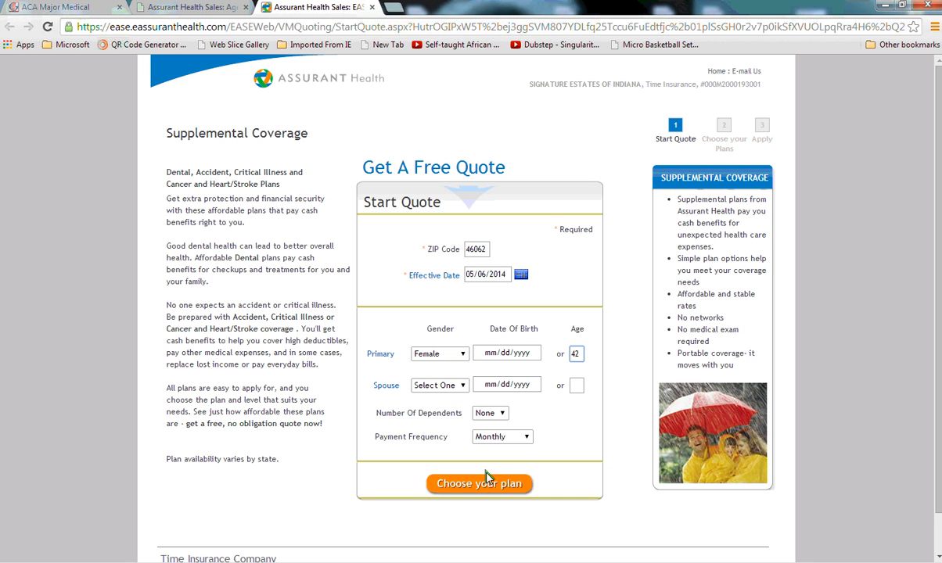
click(485, 485)
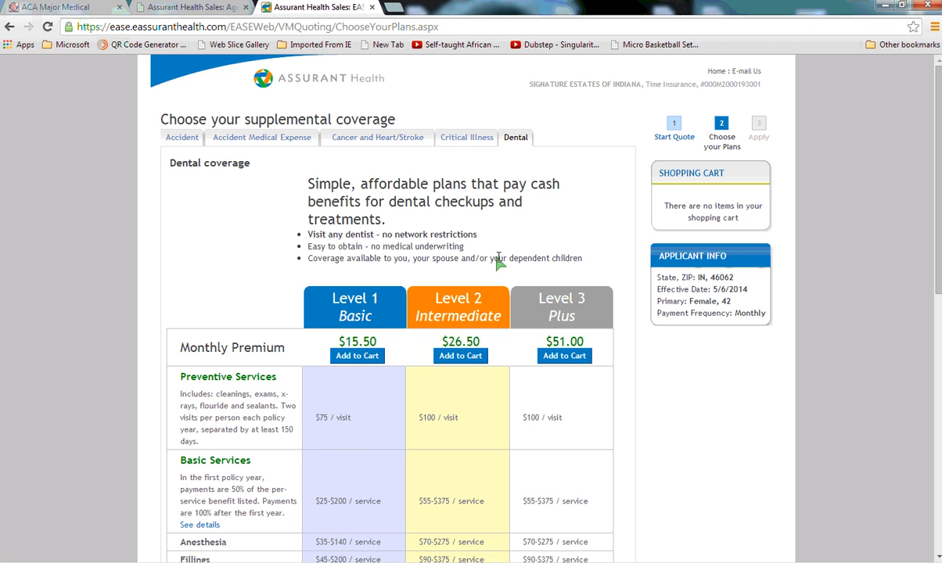
Quote Critical Illness coverage with a $10000 maximum and a 10-year policy term.
click(476, 143)
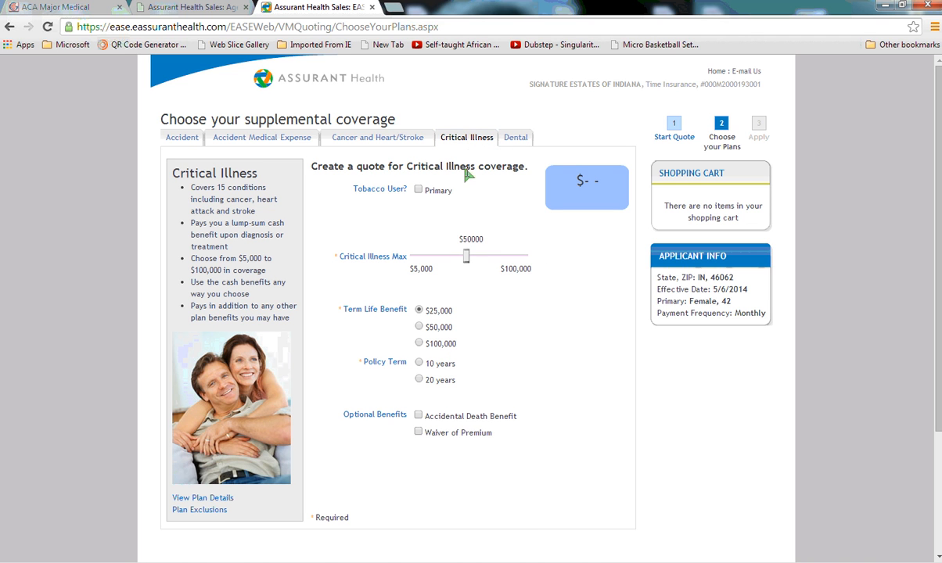
drag(466, 262, 420, 264)
drag(419, 264, 417, 263)
click(420, 364)
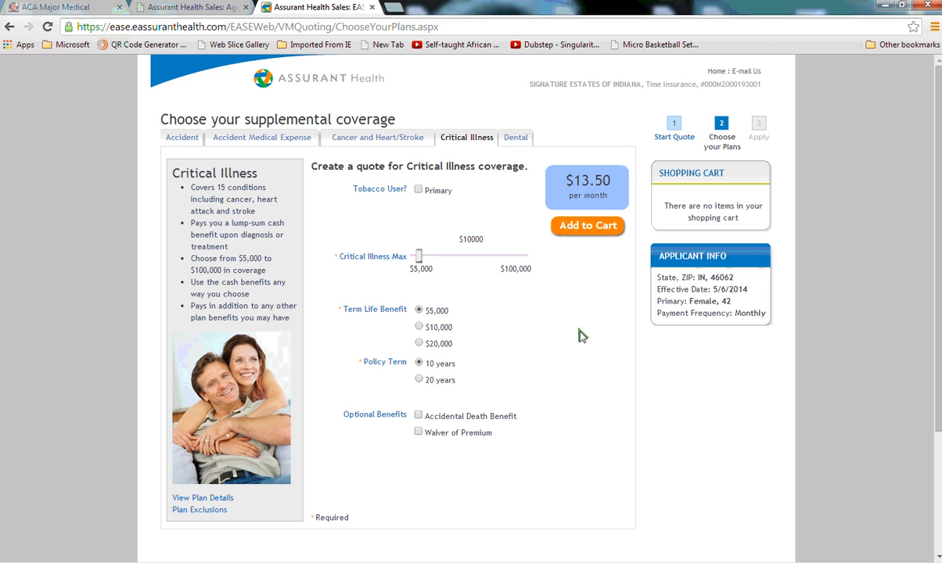
Search the forms library for Indiana Assurant Health Access documents.
click(213, 9)
scroll(420, 377, down, 3)
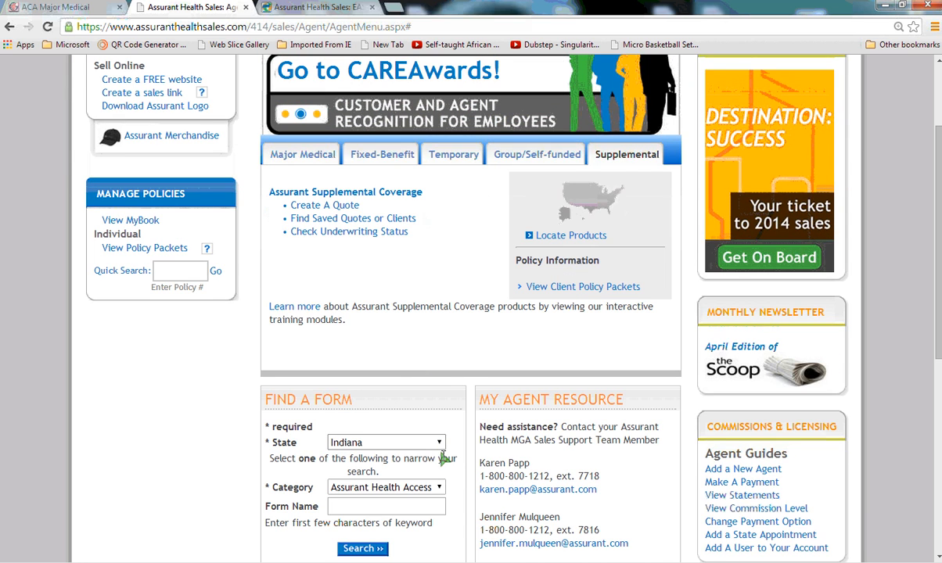
click(359, 552)
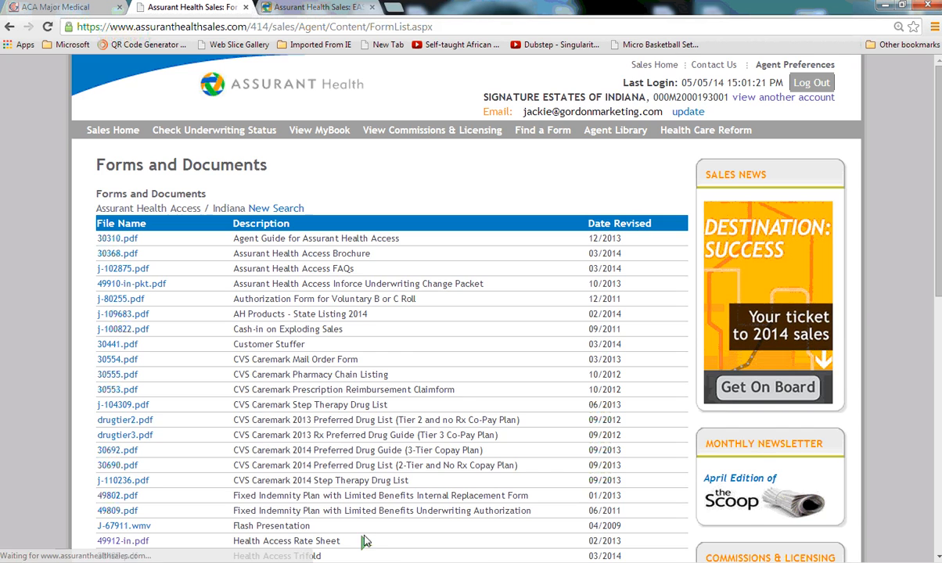
Open the Health Access Rate Sheet and highlight the Fundamentals primary rate for ages 41-50.
scroll(405, 470, down, 5)
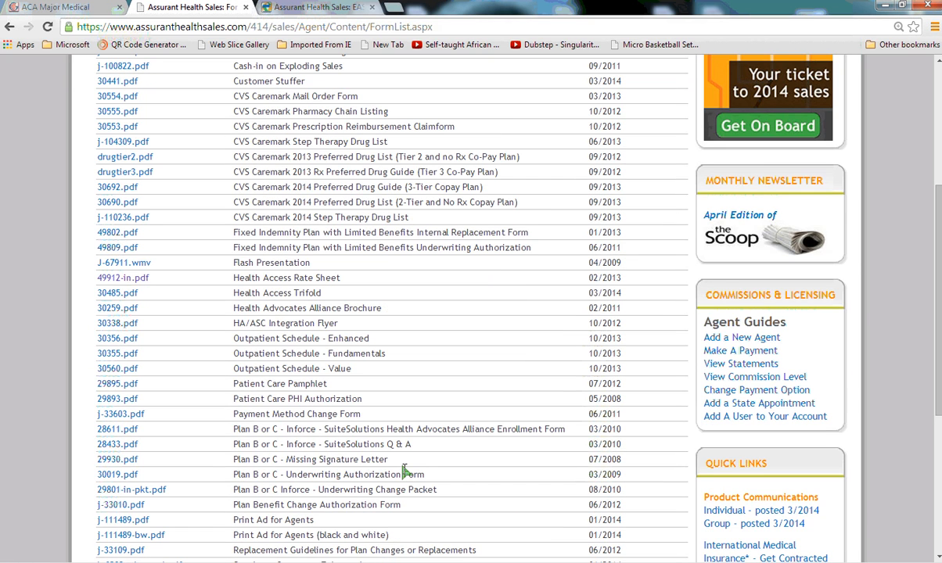
click(130, 278)
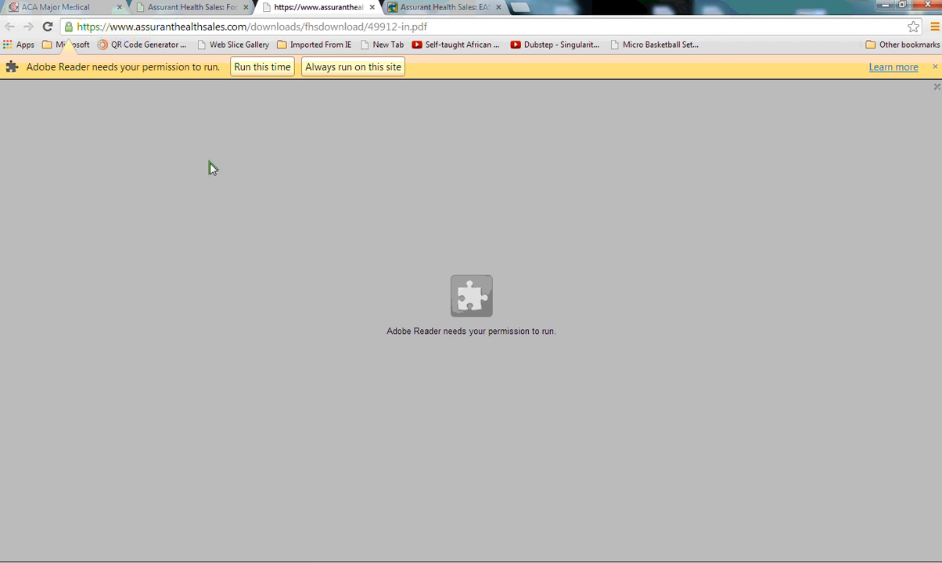
click(265, 70)
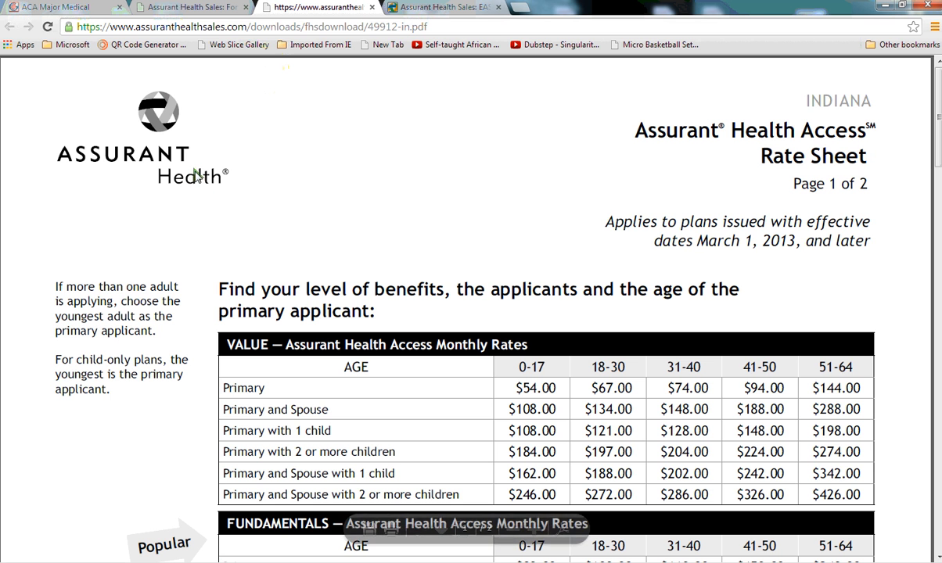
scroll(207, 290, down, 3)
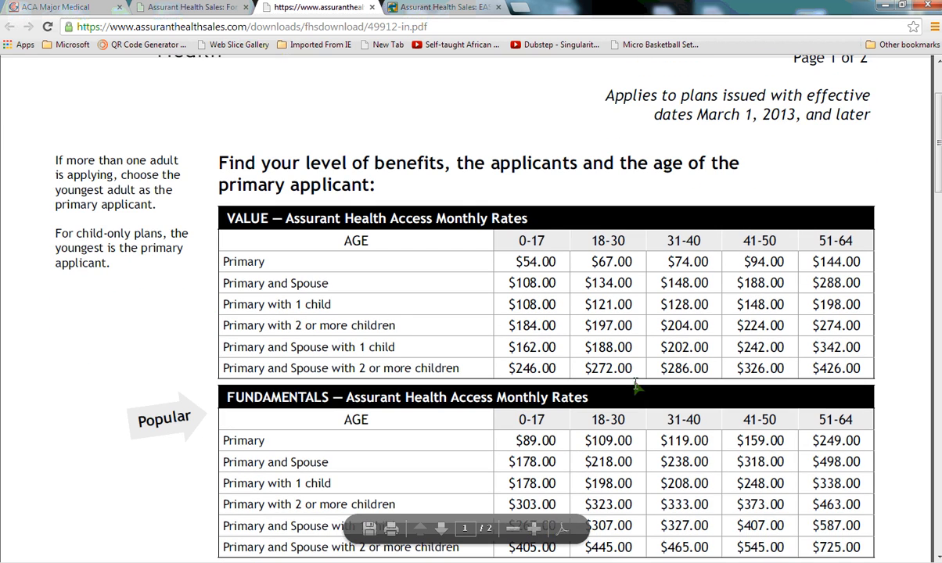
drag(783, 440, 704, 416)
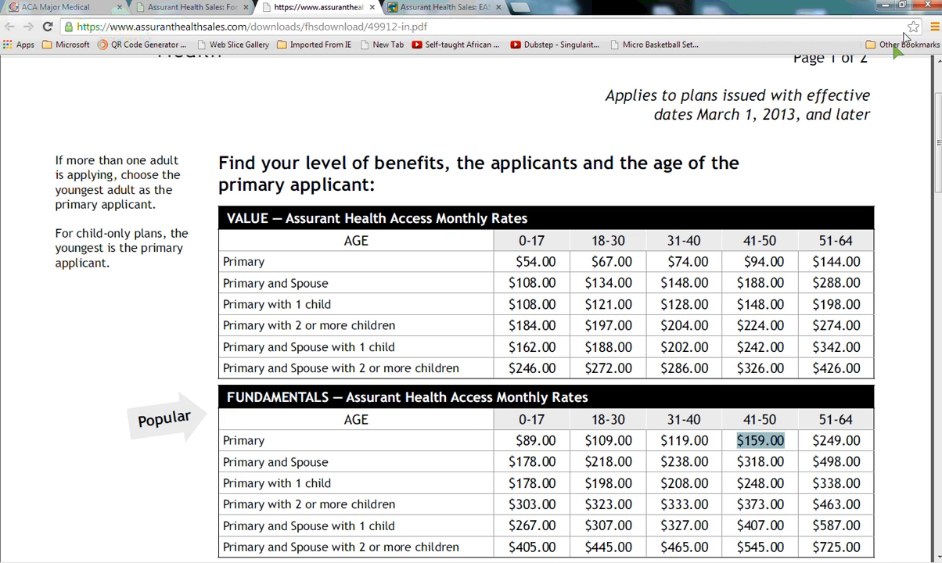
Close the rate sheet tab and navigate back from the forms list.
click(373, 7)
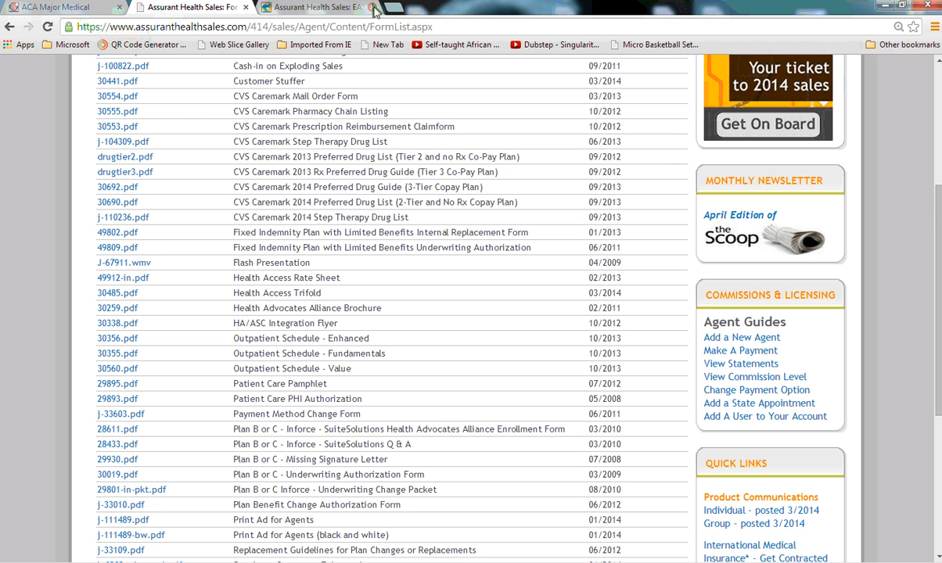
click(286, 8)
click(197, 8)
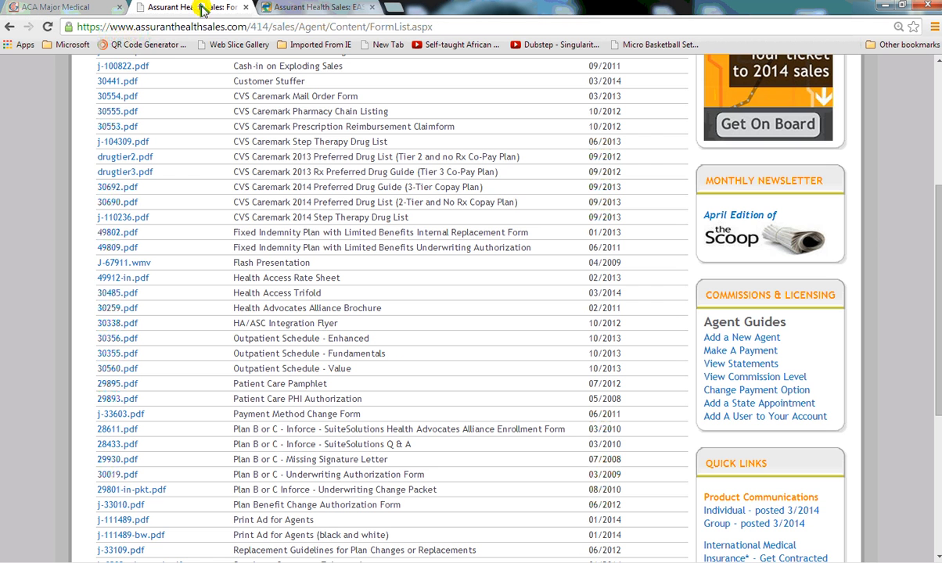
click(10, 26)
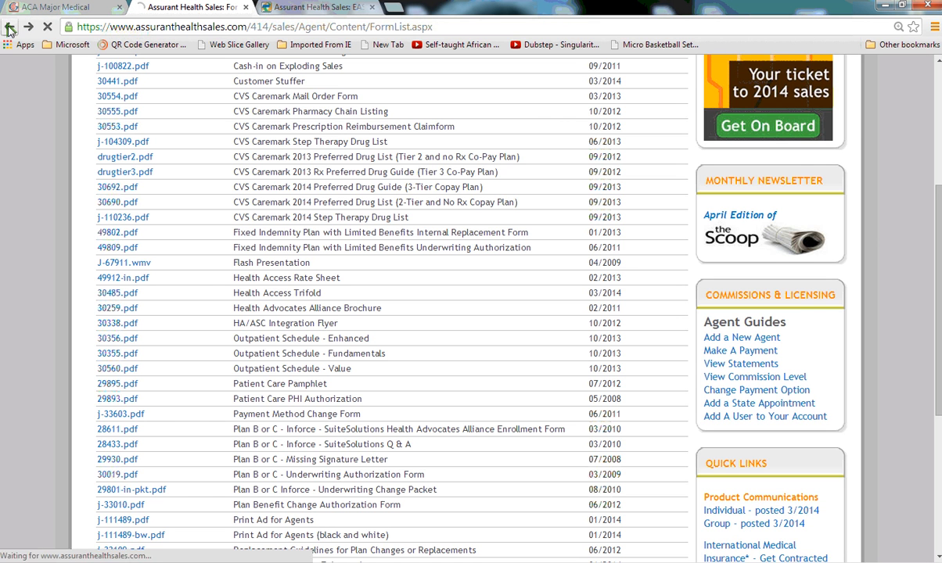